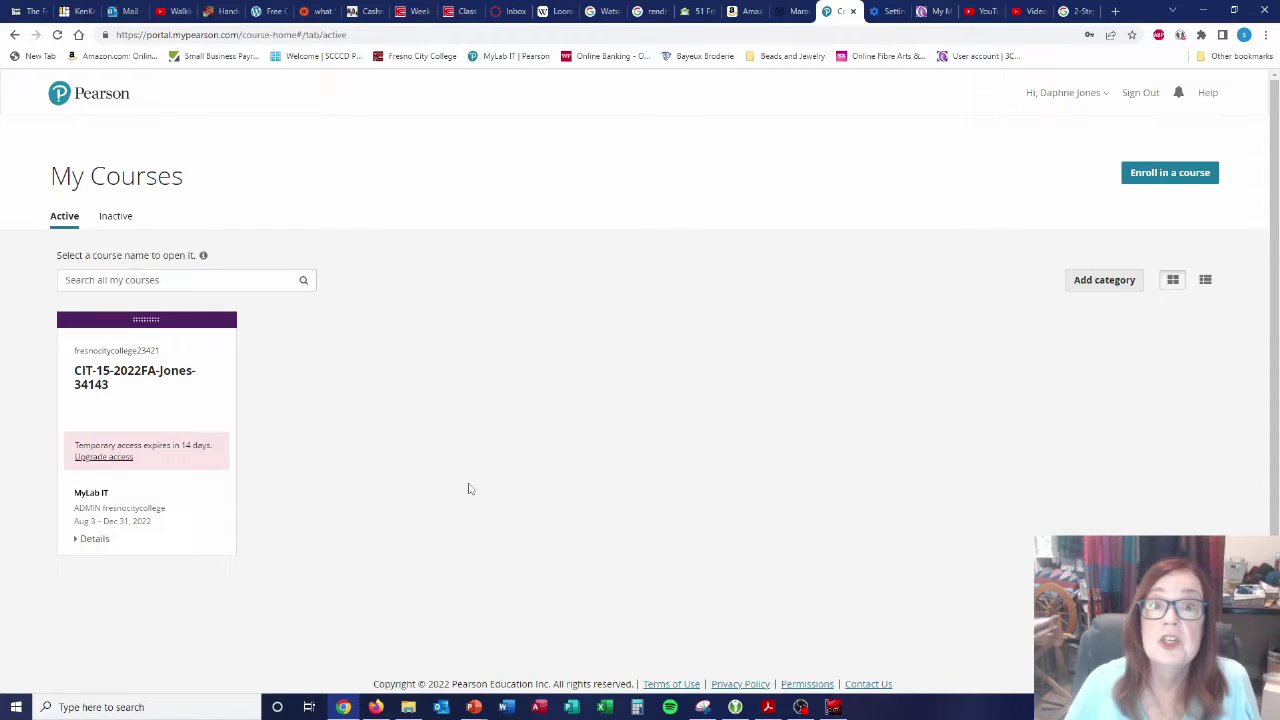
# Enter the CIT-15 MyLab IT course and go to its Course Materials page.
pyautogui.click(125, 382)
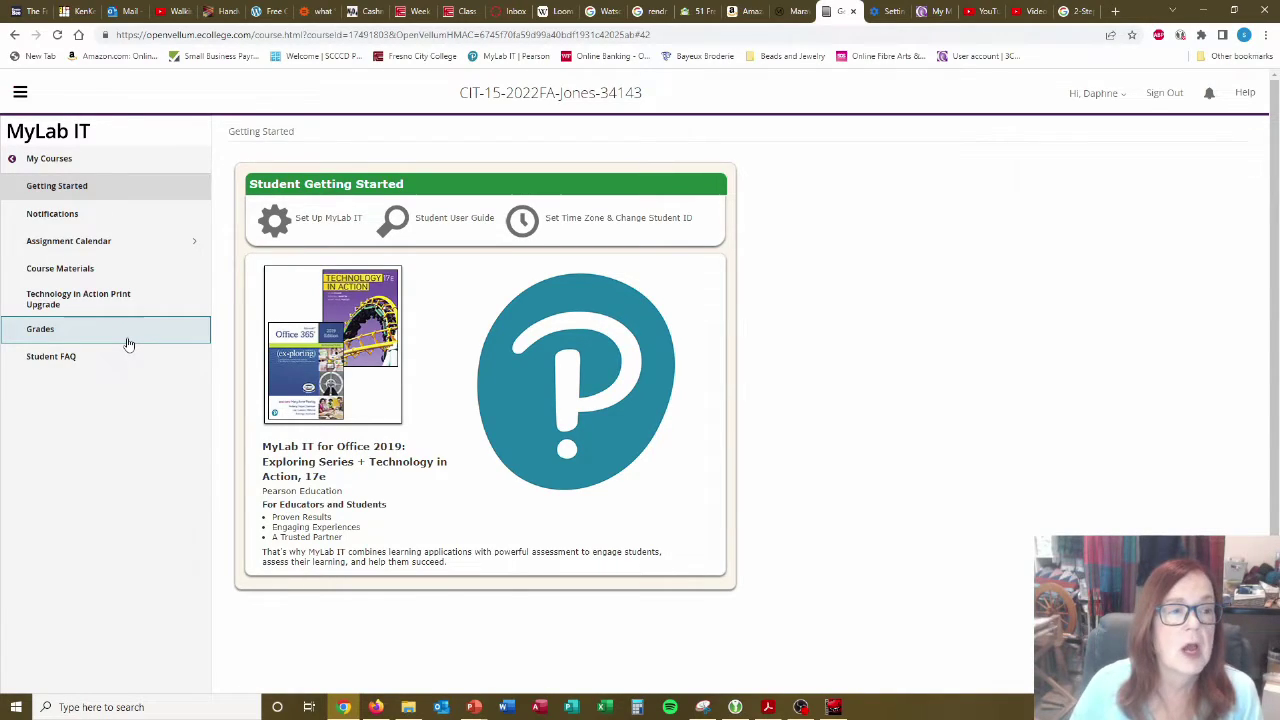
pyautogui.click(88, 270)
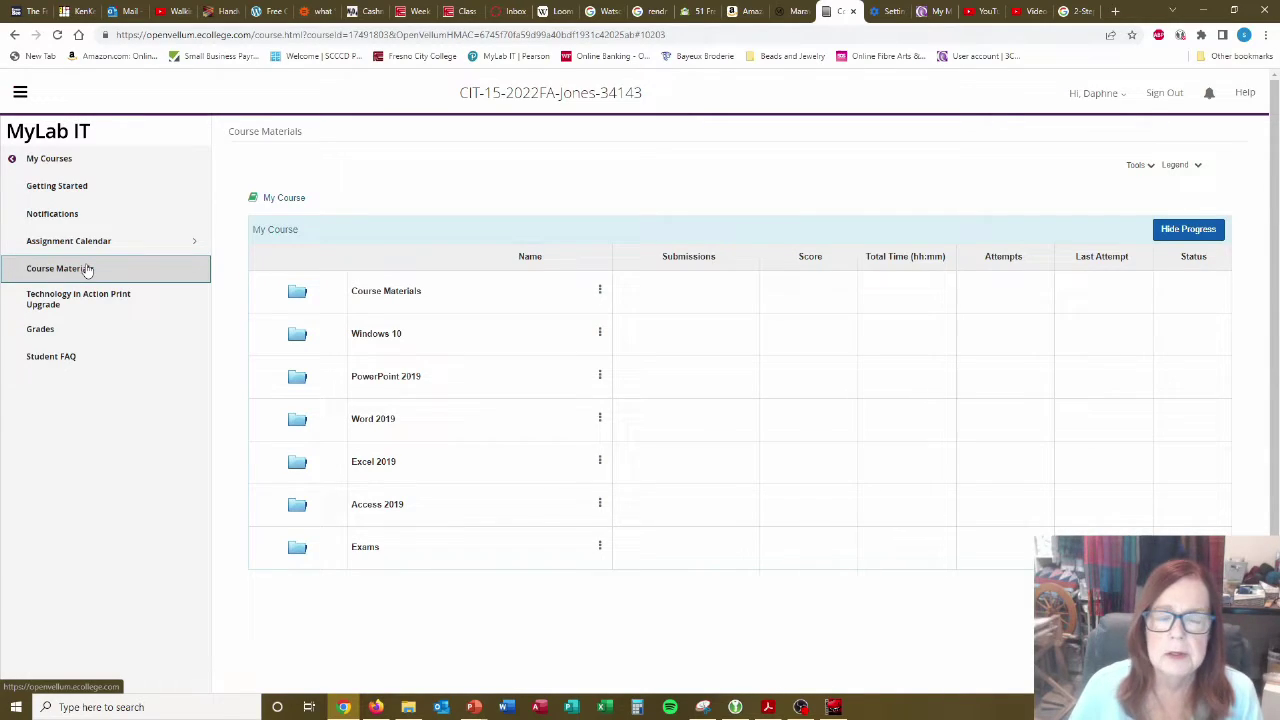
# Open the Course Materials folder to show its eTextbook and Textbook PowerPoints folders.
pyautogui.click(367, 304)
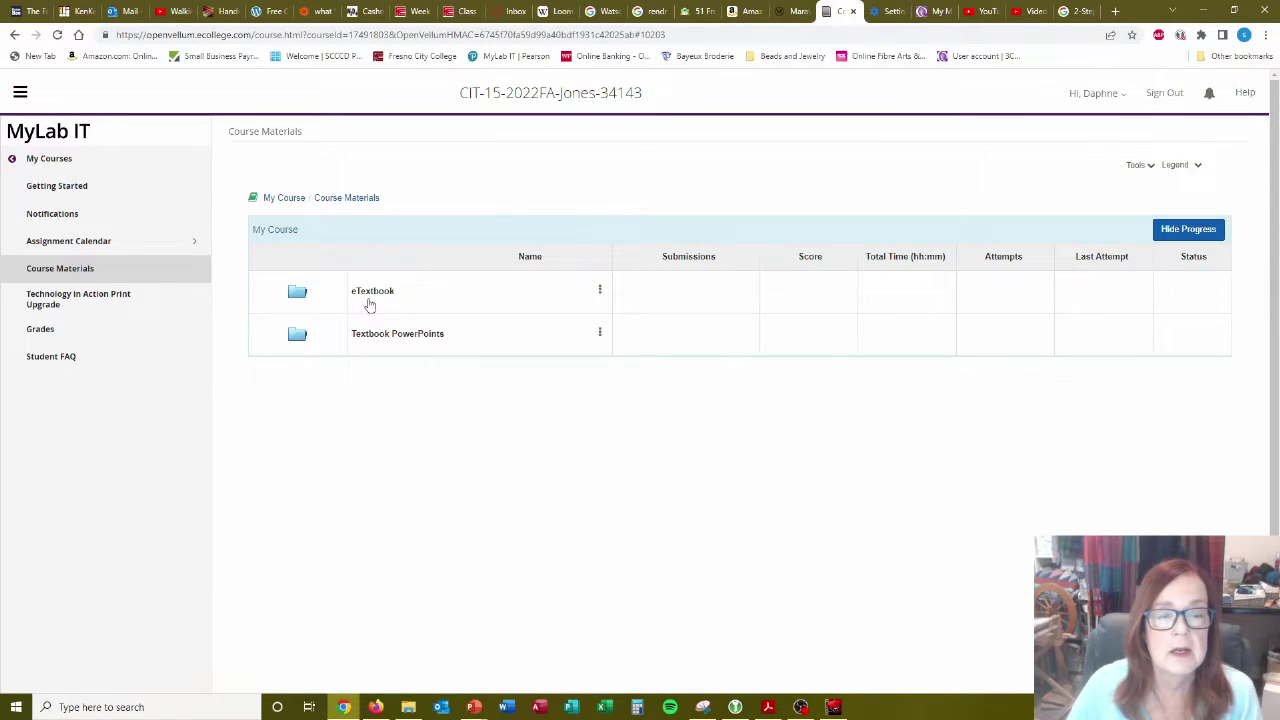
# Open the Textbook PowerPoints folder to list the Chapter 1–10 presentations.
pyautogui.click(387, 336)
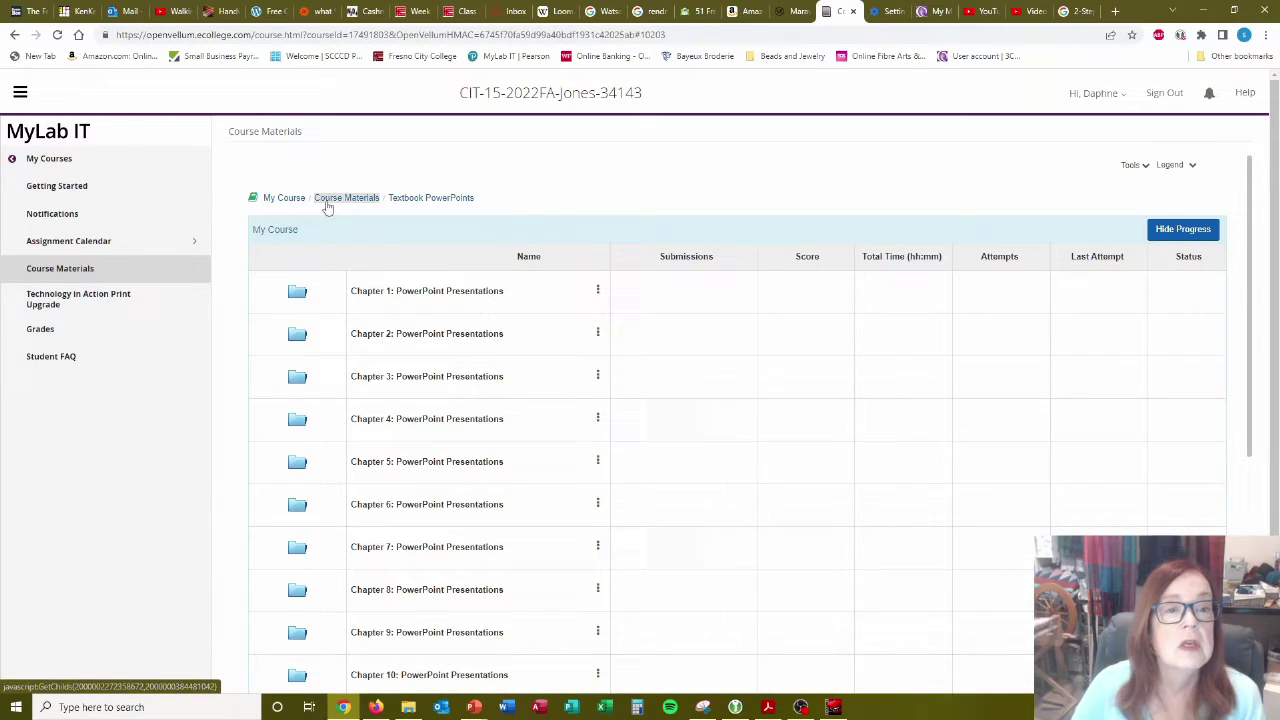
# Return to the top-level My Course listing via the breadcrumb.
pyautogui.click(272, 202)
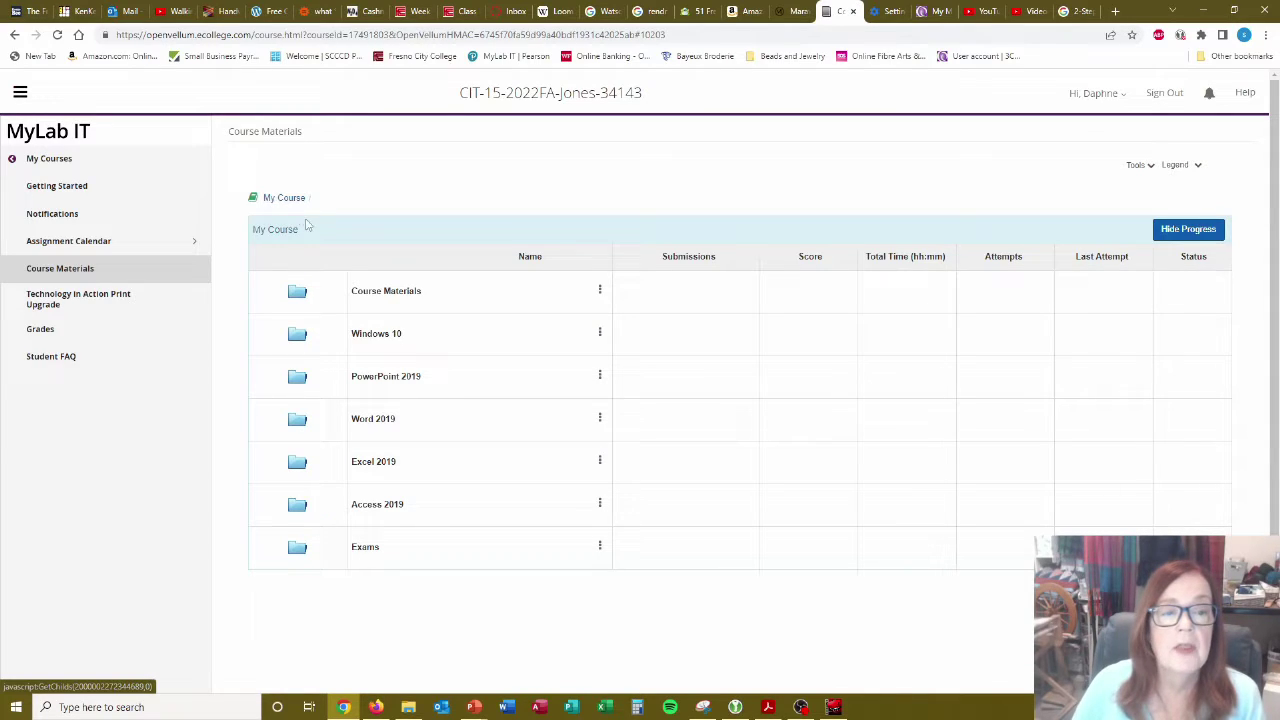
# Open the Windows 10 folder to show the Windows 10: Simulation Exam.
pyautogui.click(366, 336)
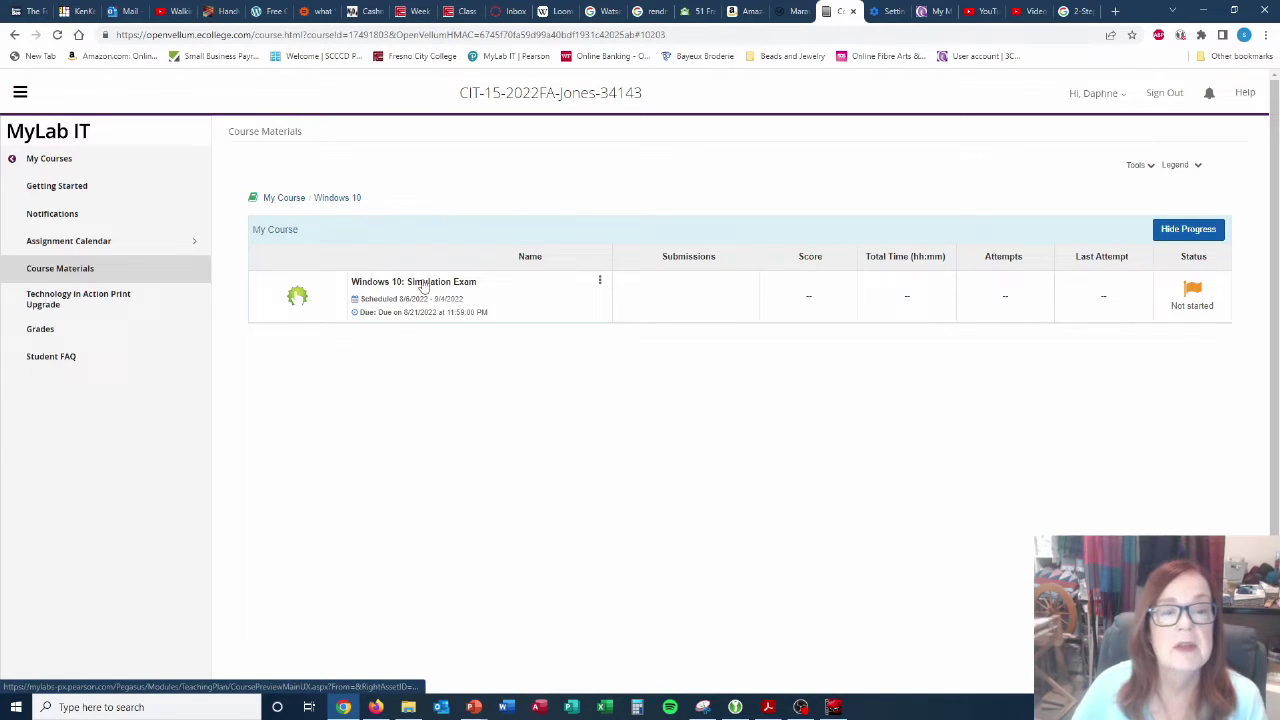
# Launch the Windows 10: Simulation Exam and load its Question 01 sign-in screen.
pyautogui.click(422, 283)
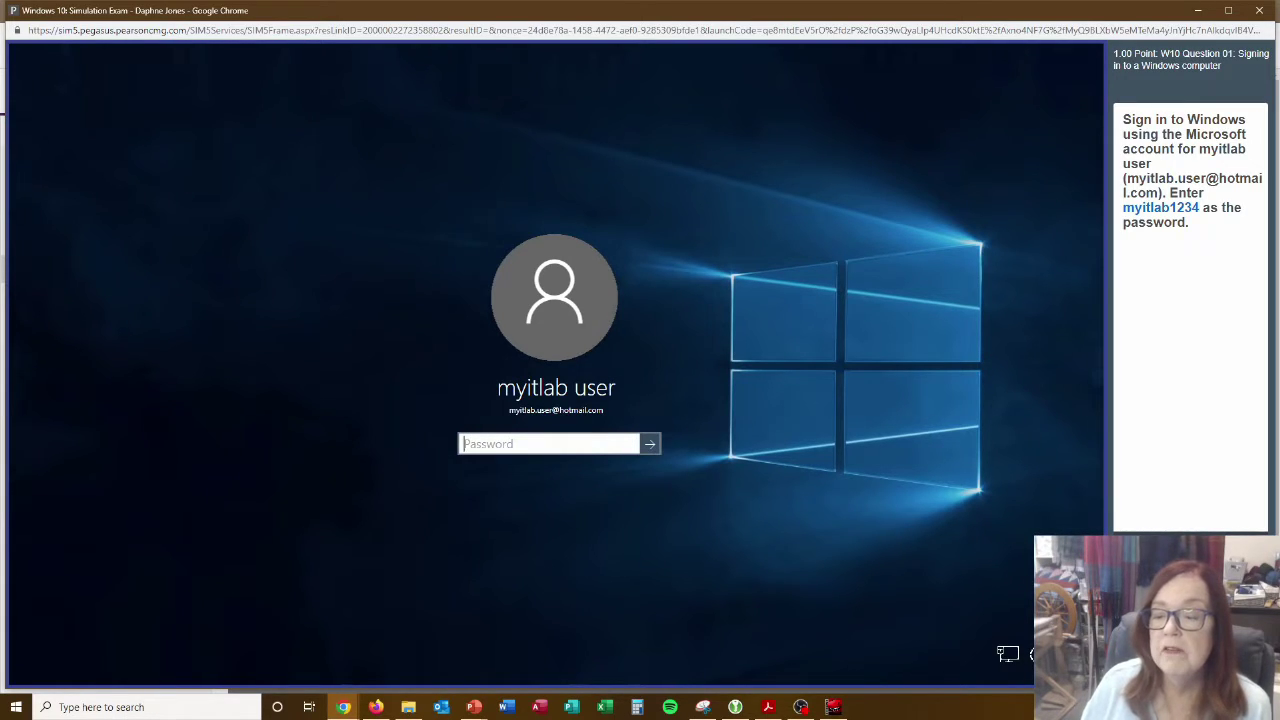
pyautogui.write('myitlab1234')
pyautogui.press('Return')
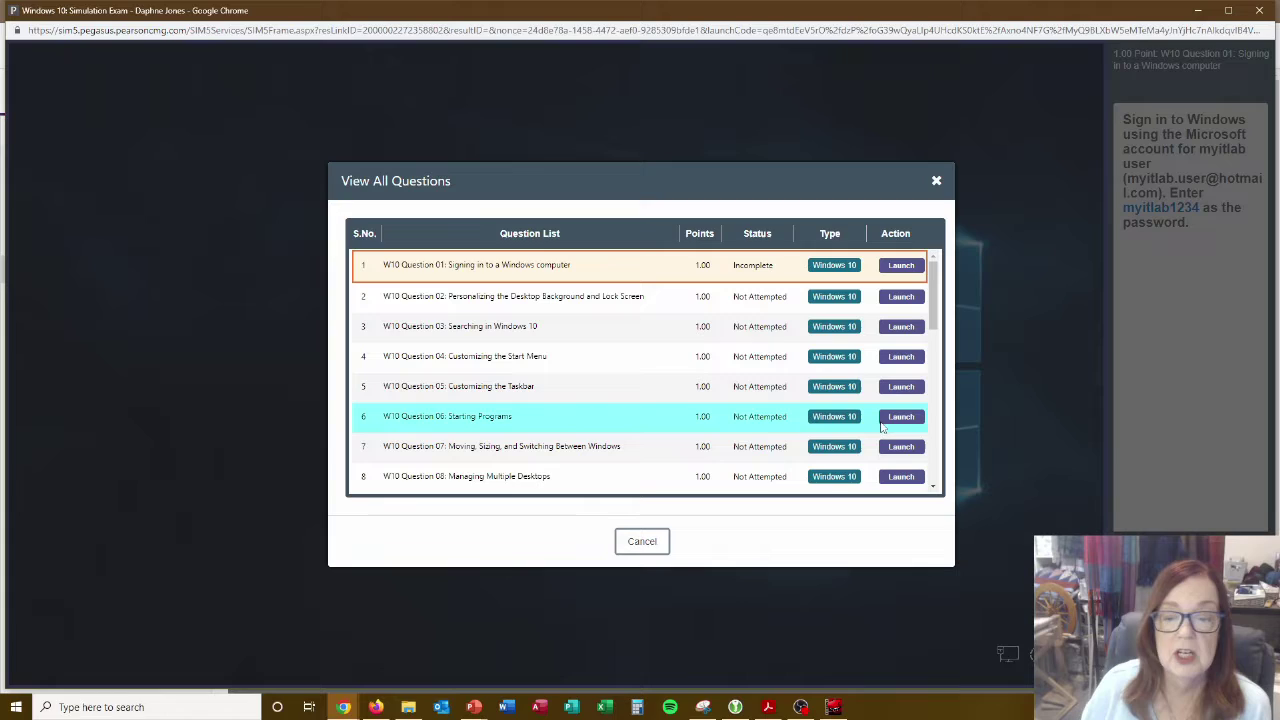
pyautogui.click(642, 541)
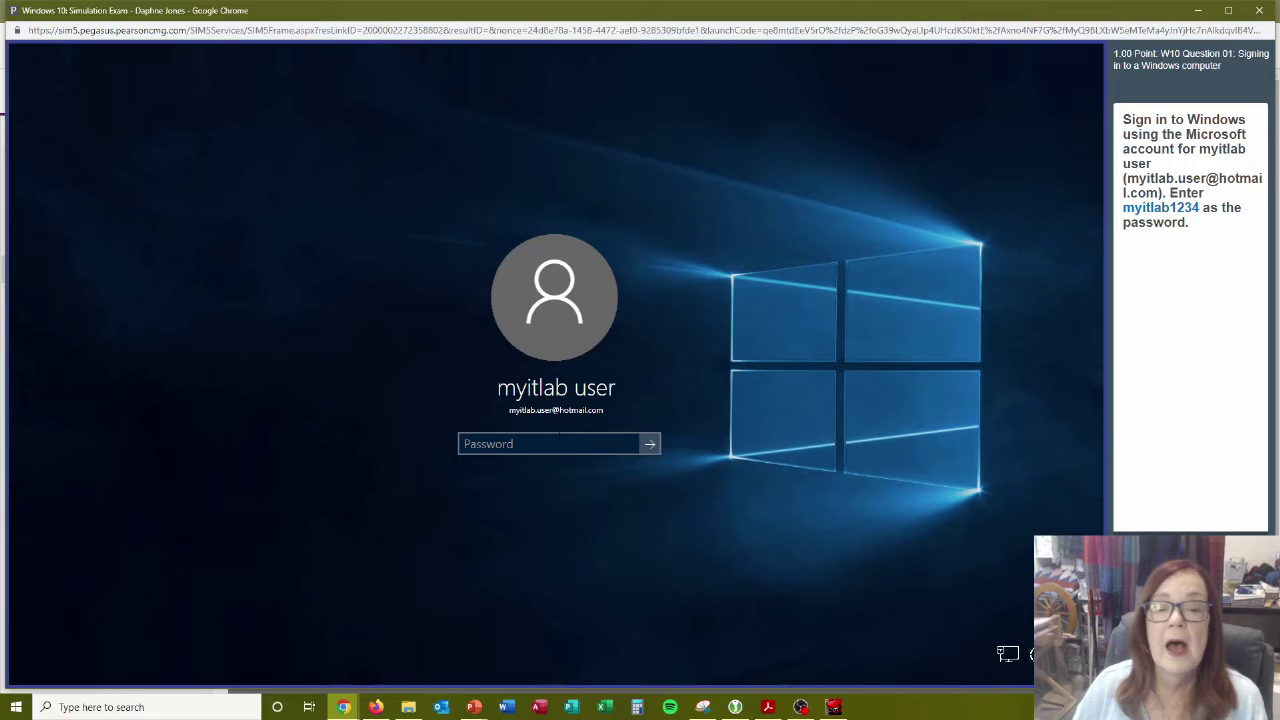
# Sign in to the simulated Windows account with its password, verifying the entry first.
pyautogui.click(559, 444)
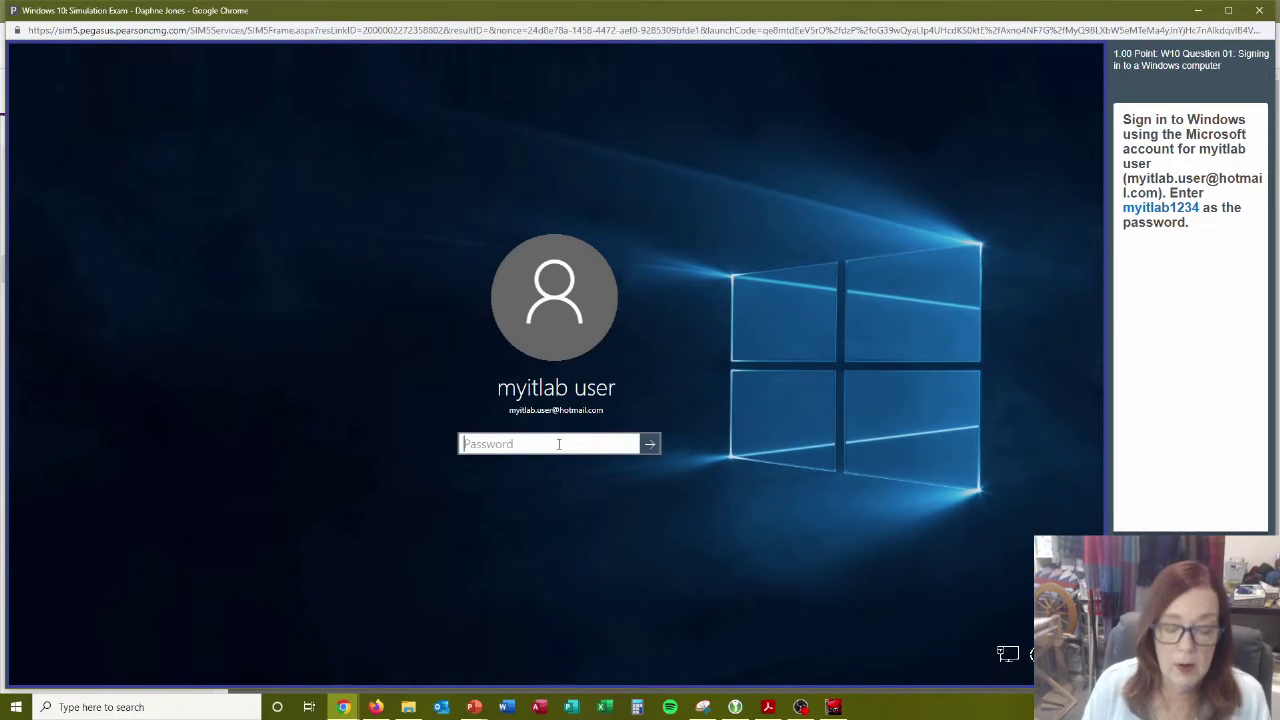
pyautogui.write('myitla')
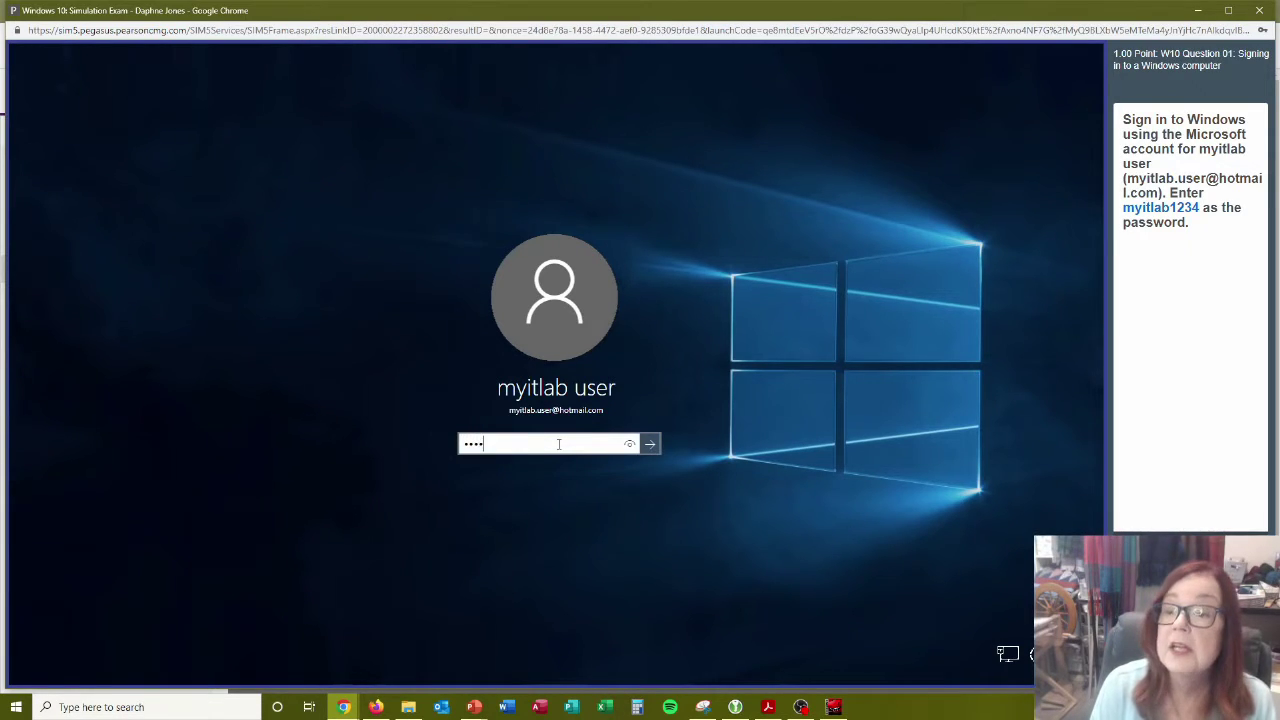
pyautogui.write('b123')
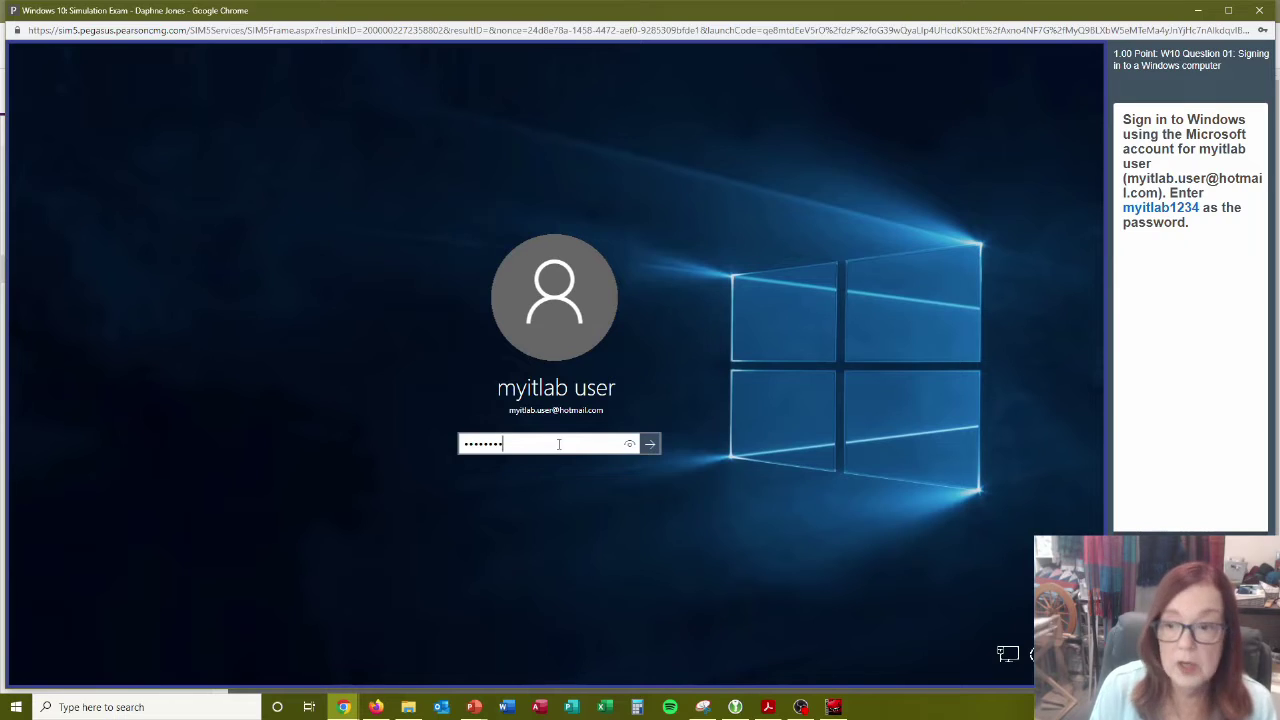
pyautogui.write('4')
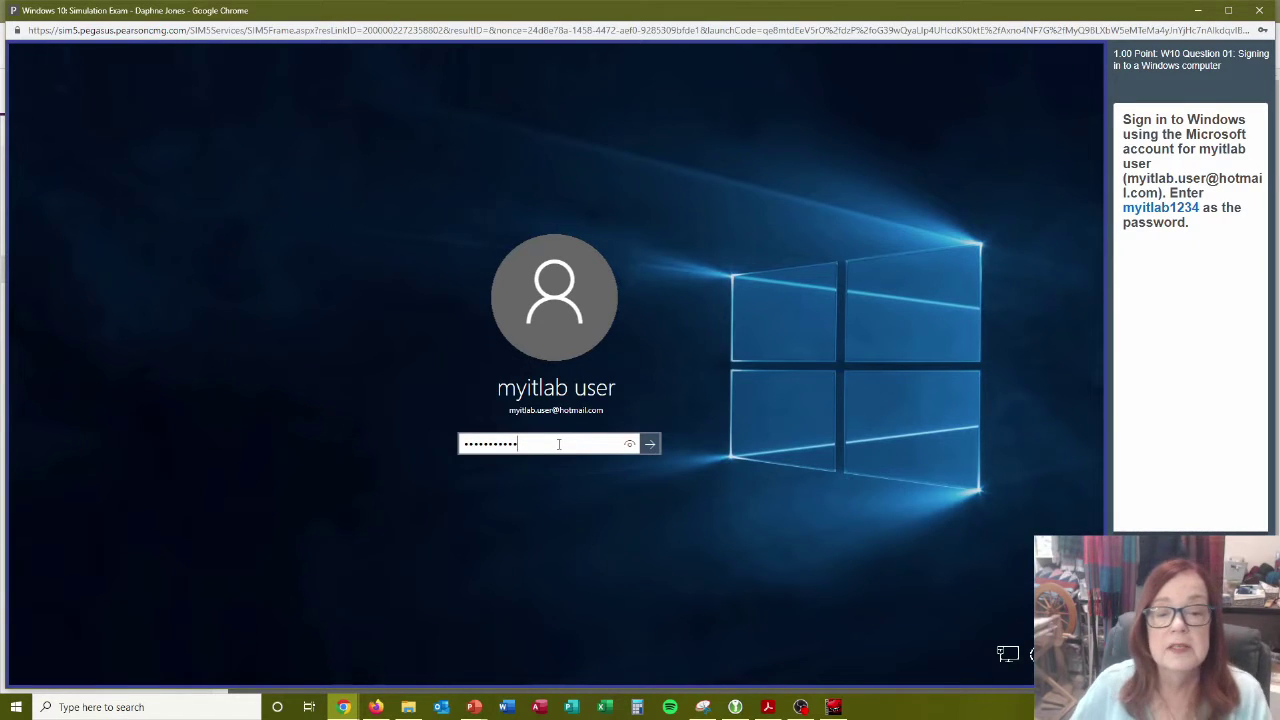
pyautogui.click(629, 448)
pyautogui.click(629, 448)
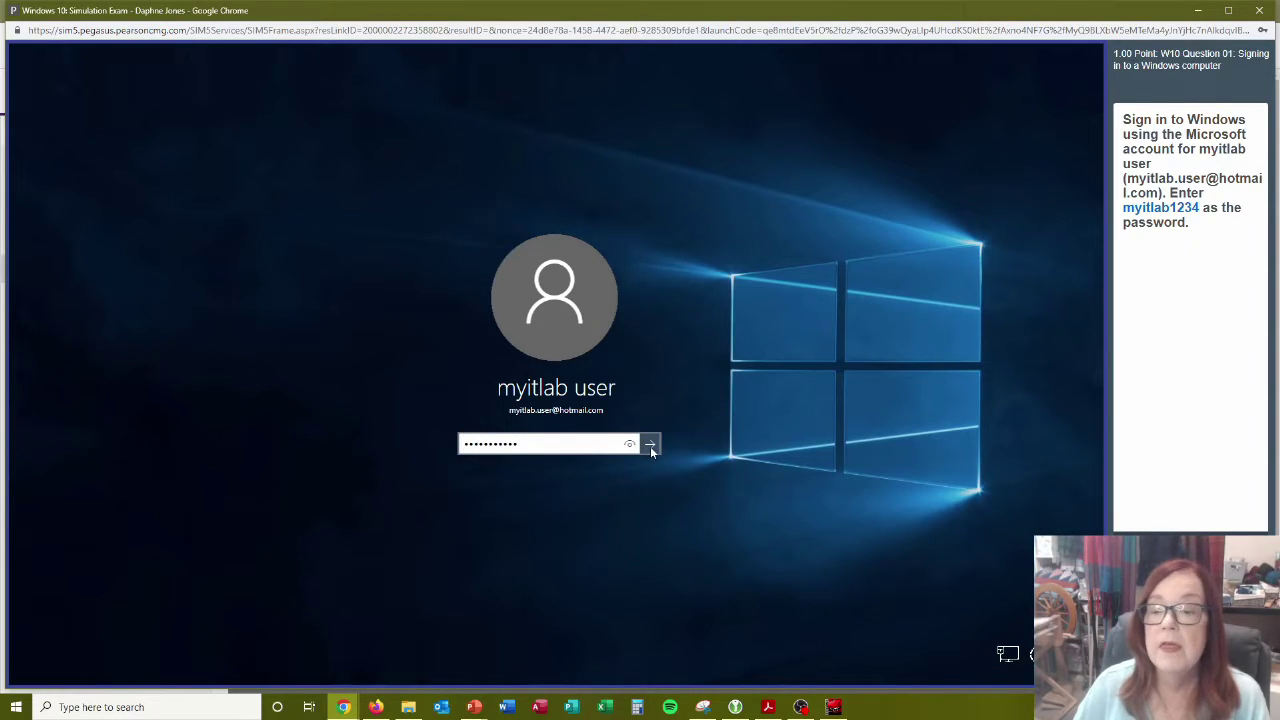
pyautogui.click(650, 446)
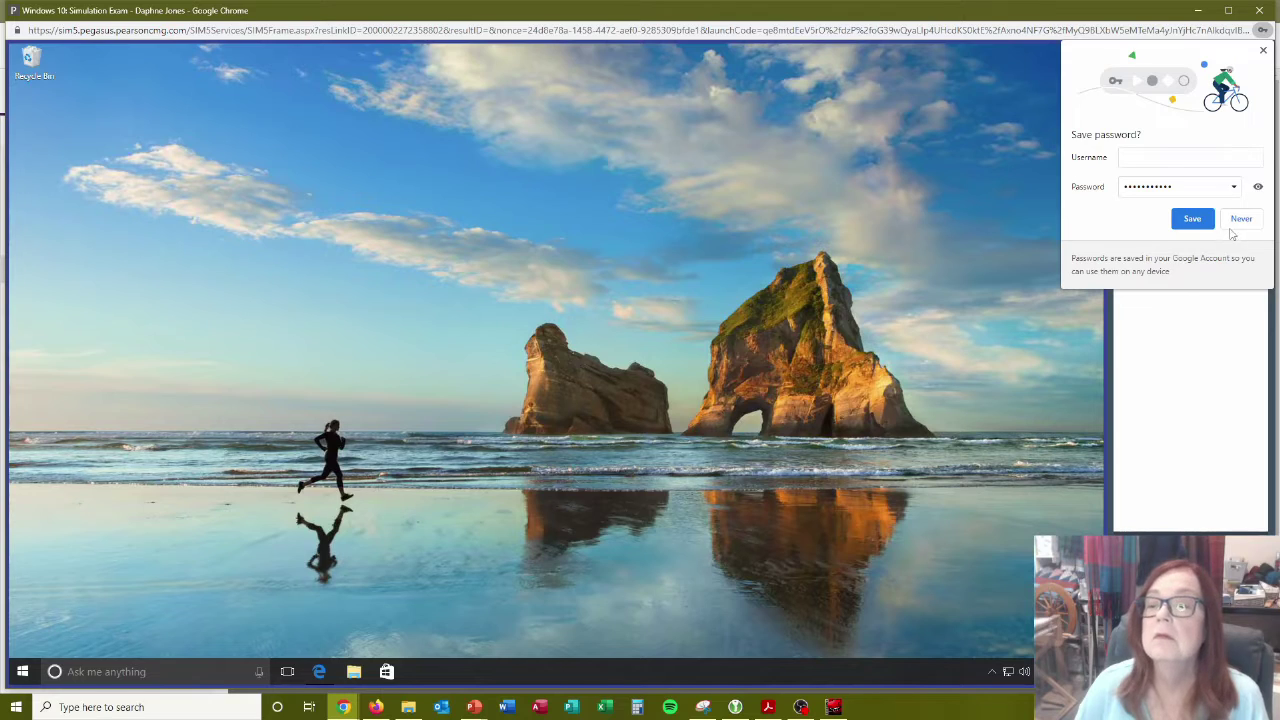
# Decline Chrome's Save password offer to reveal the Question 02 task panel.
pyautogui.click(1236, 221)
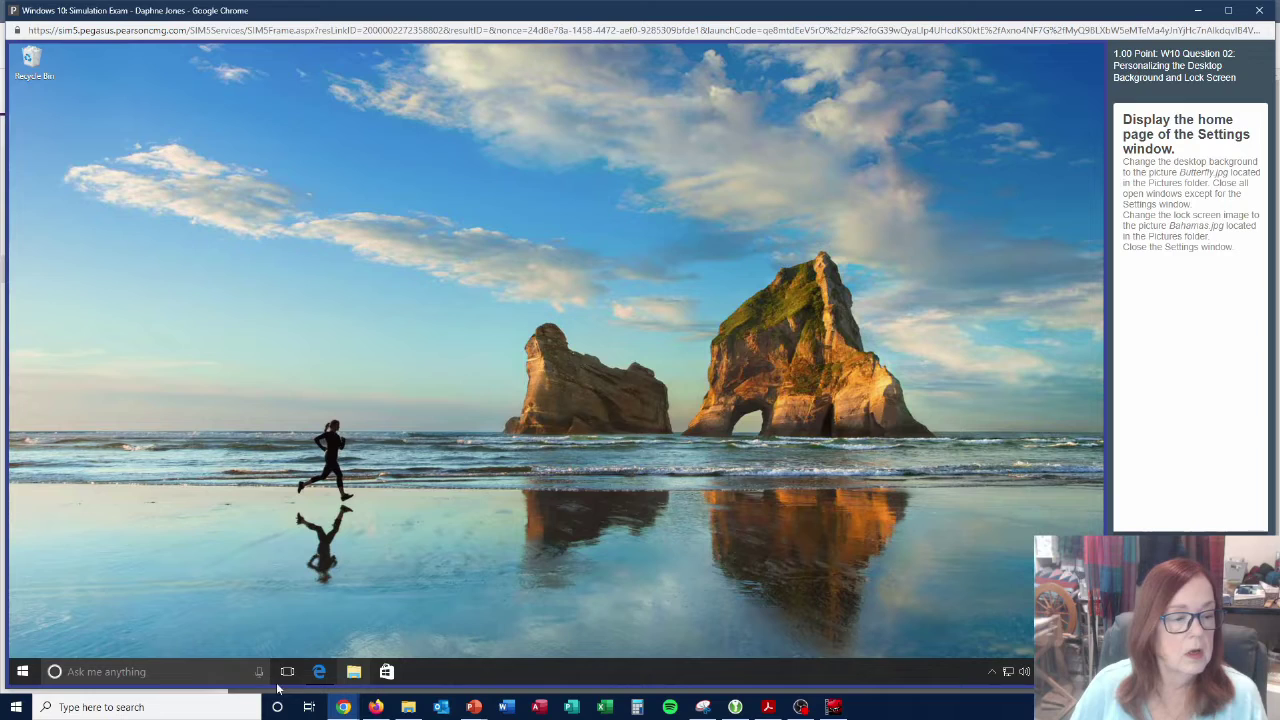
# Open the simulated Windows Settings home page from the Start menu.
pyautogui.click(23, 672)
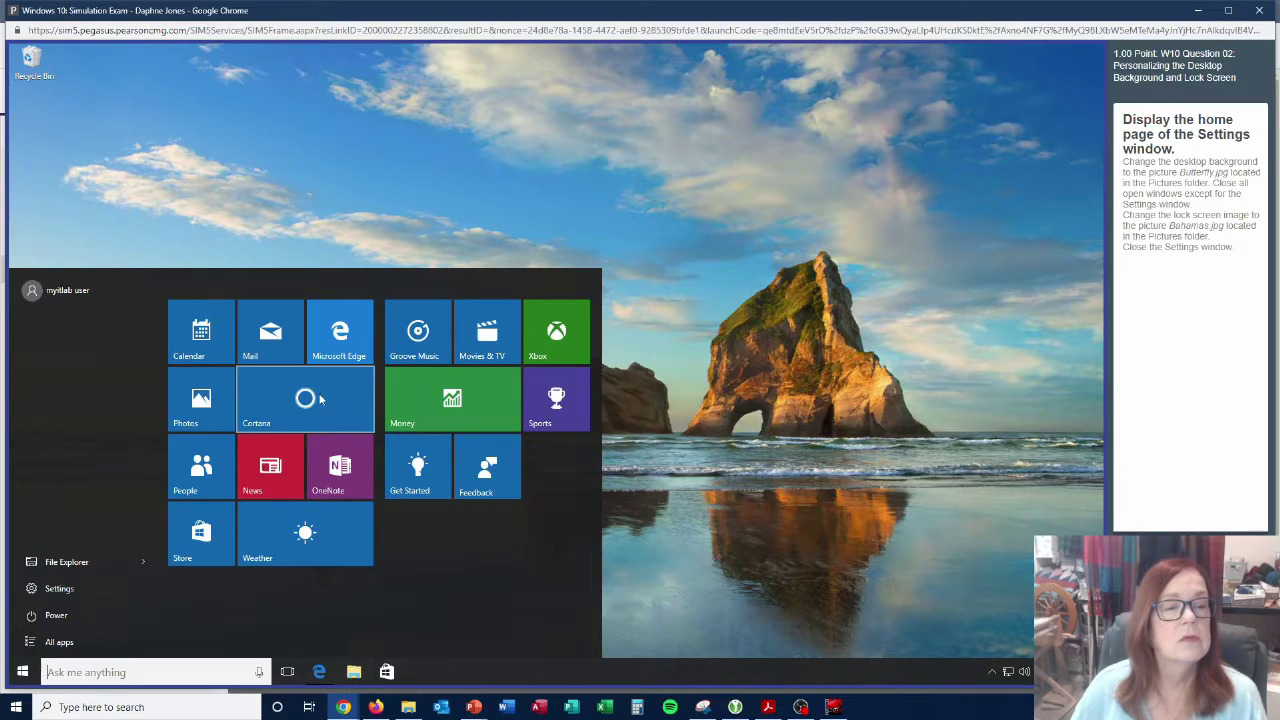
pyautogui.click(102, 590)
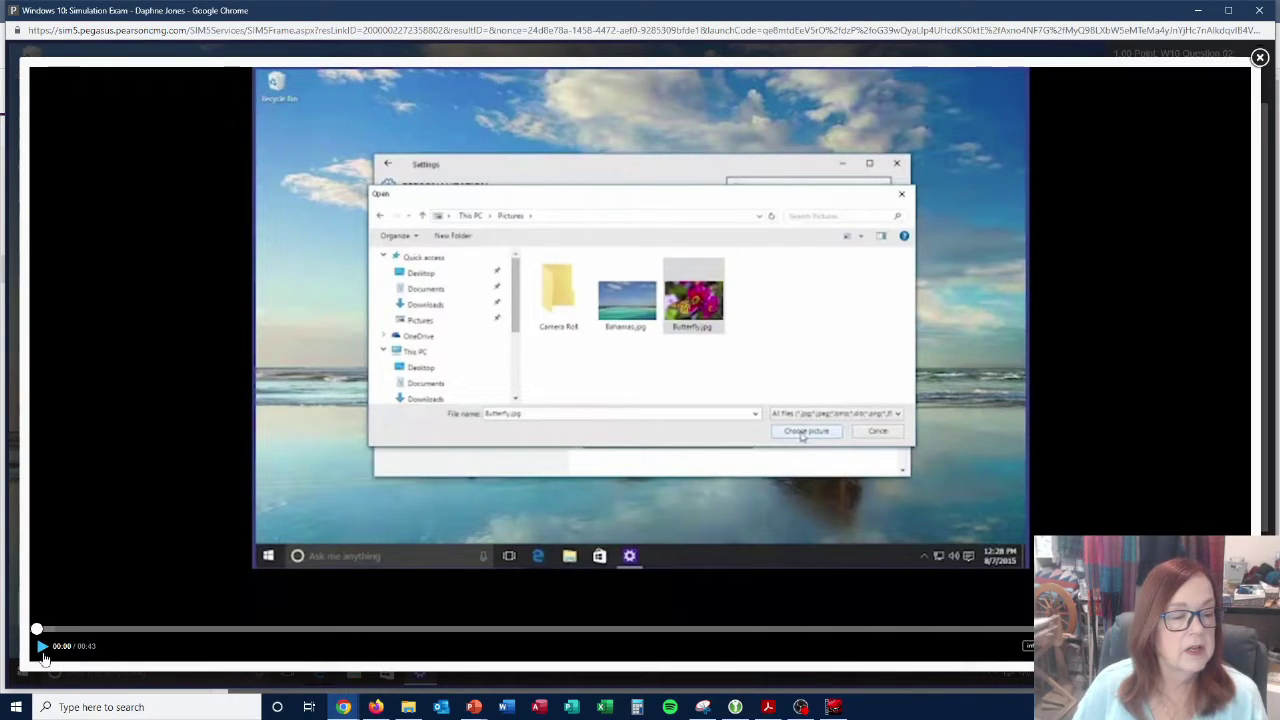
# Play the Butterfly.jpg background demonstration video through, then rewind it to 00:00.
pyautogui.click(43, 647)
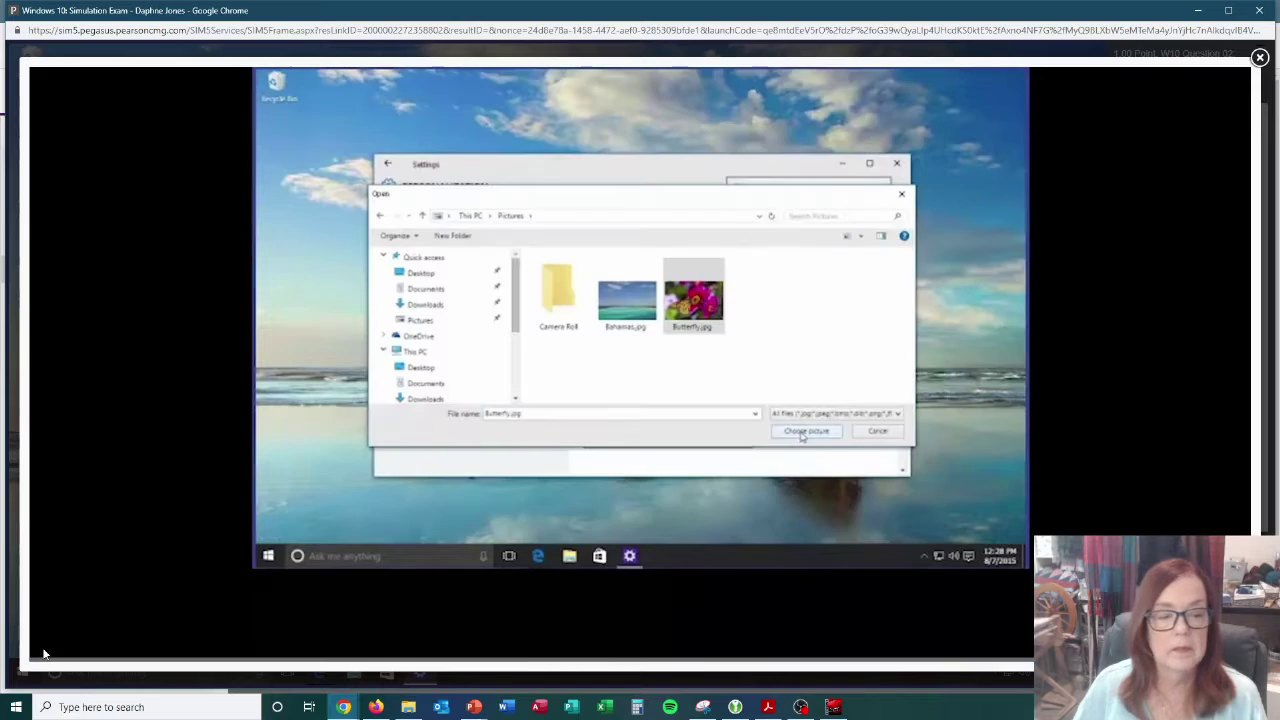
pyautogui.click(43, 654)
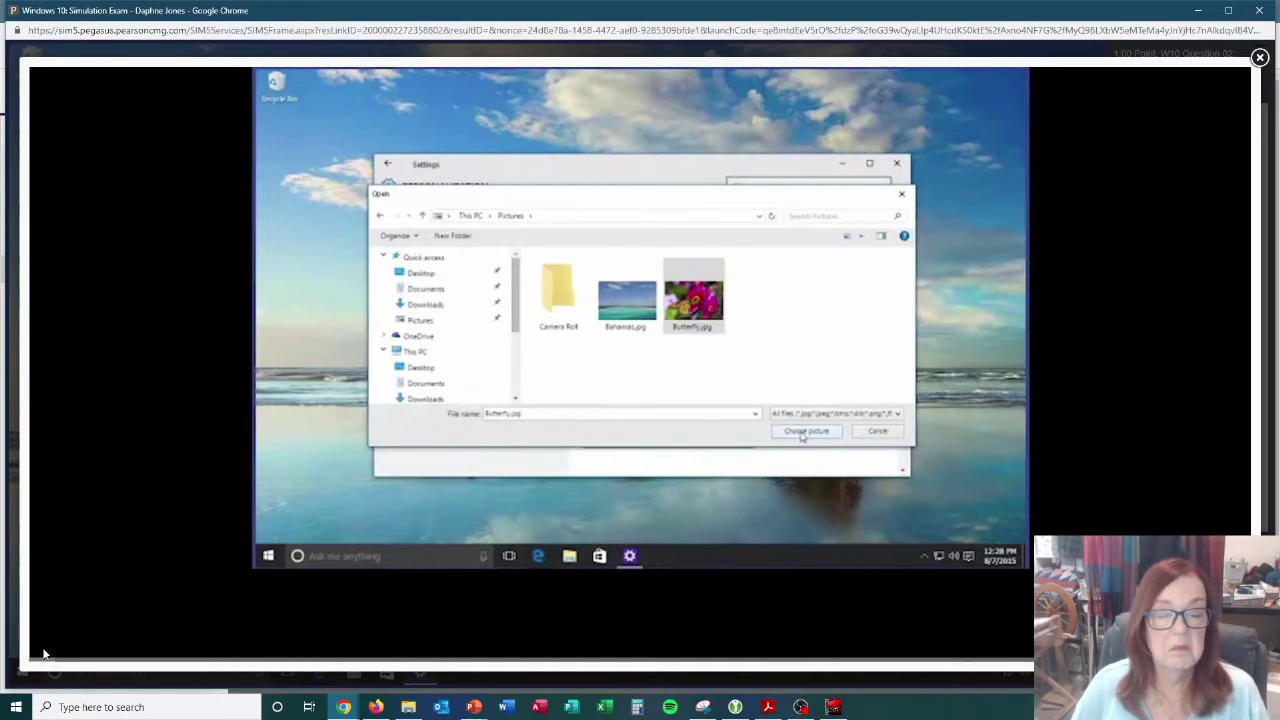
pyautogui.moveTo(346, 608)
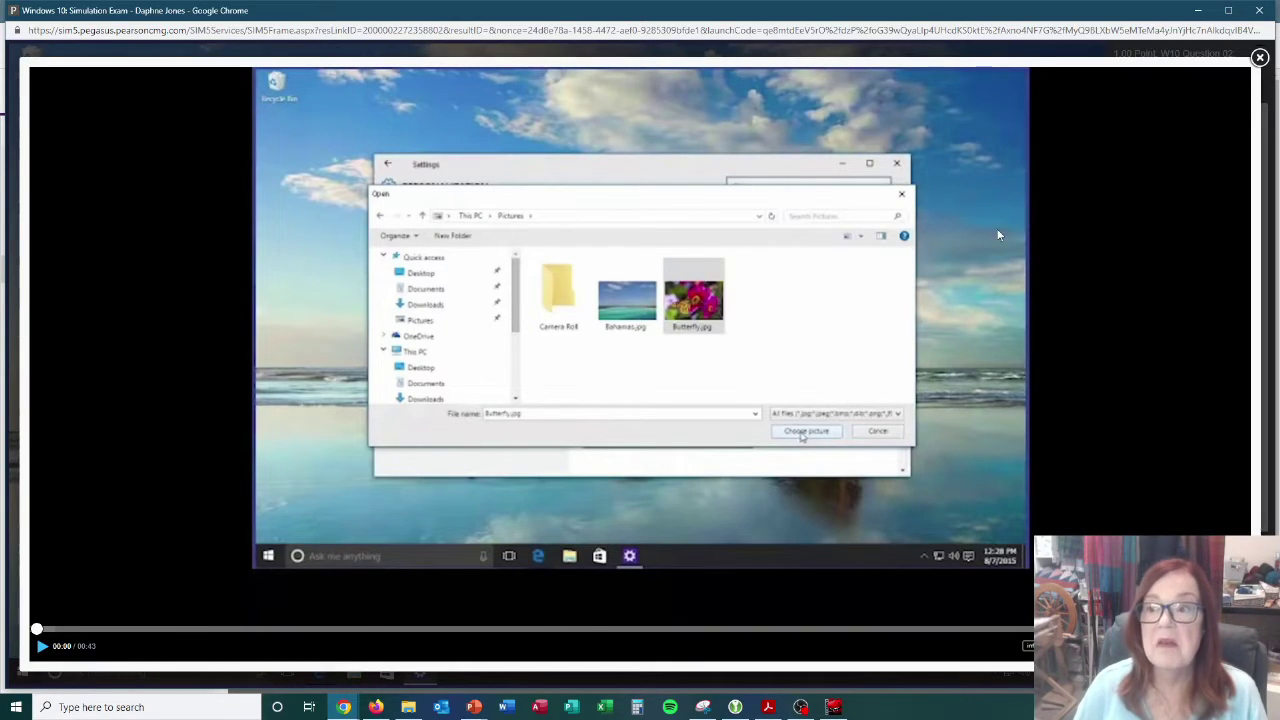
# Set Butterfly.jpg from the Pictures folder as the desktop background.
pyautogui.click(1260, 58)
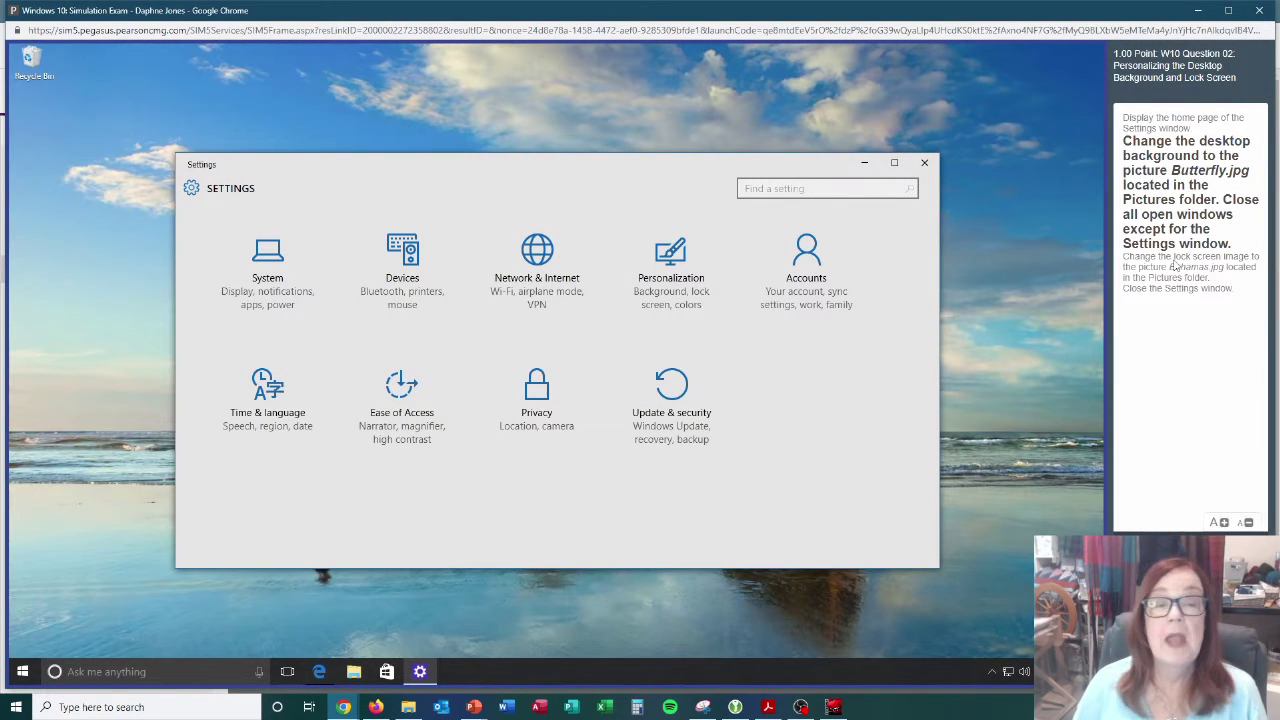
pyautogui.moveTo(1120, 313)
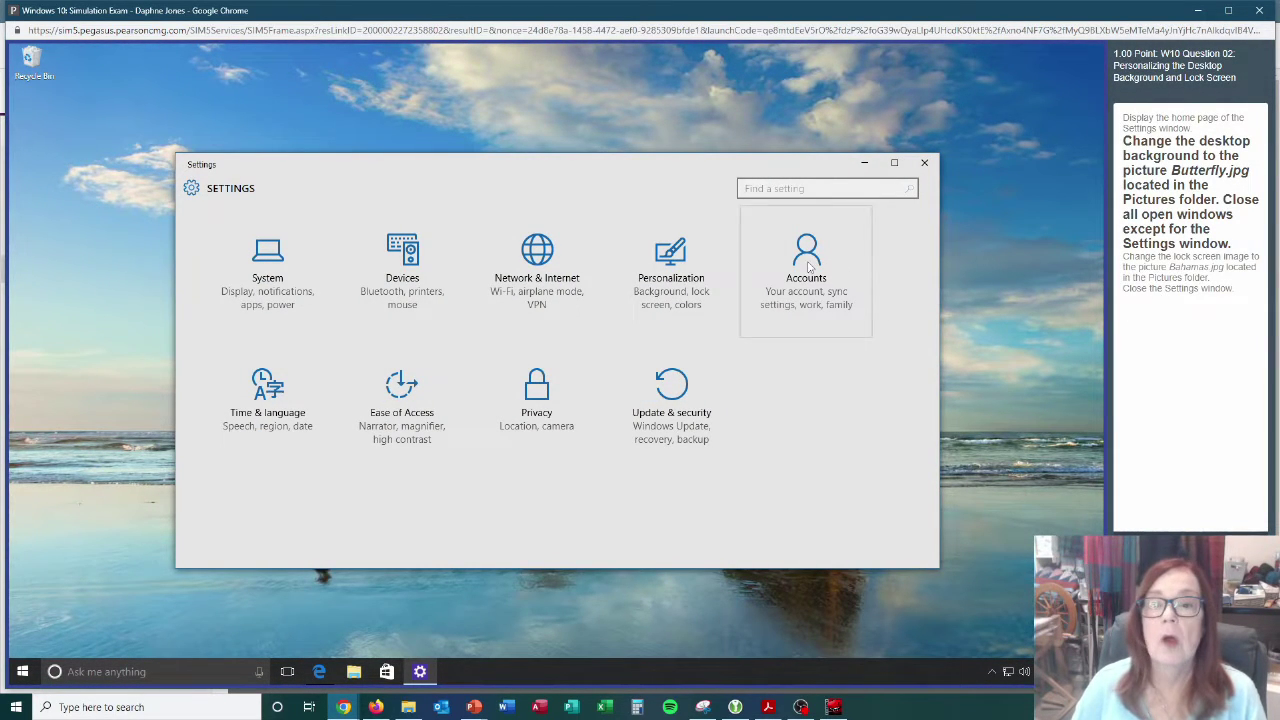
pyautogui.click(671, 279)
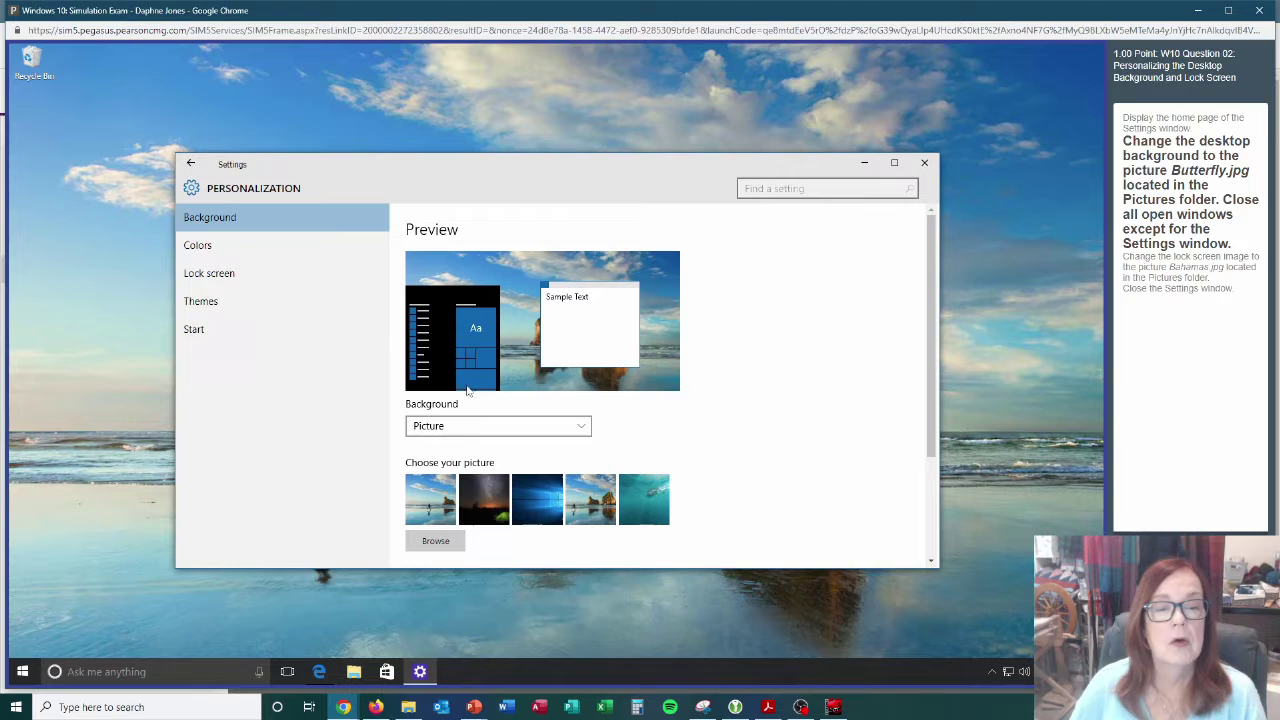
pyautogui.click(440, 540)
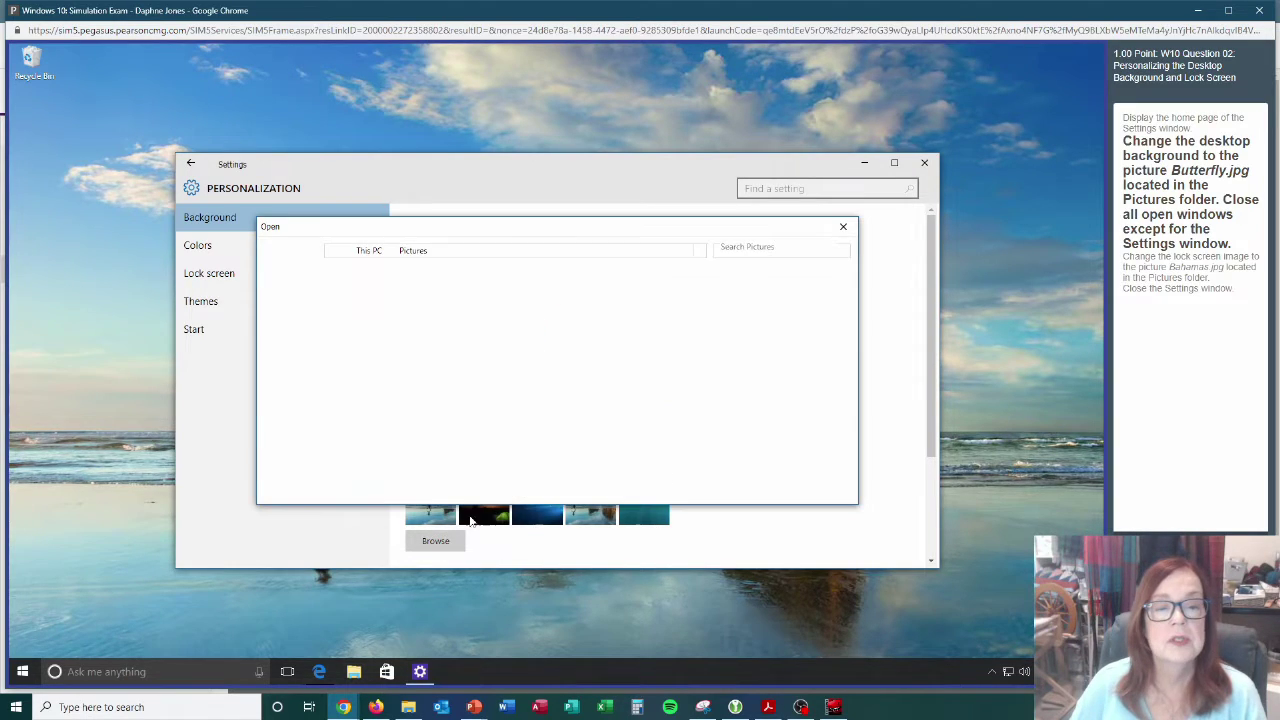
pyautogui.click(615, 355)
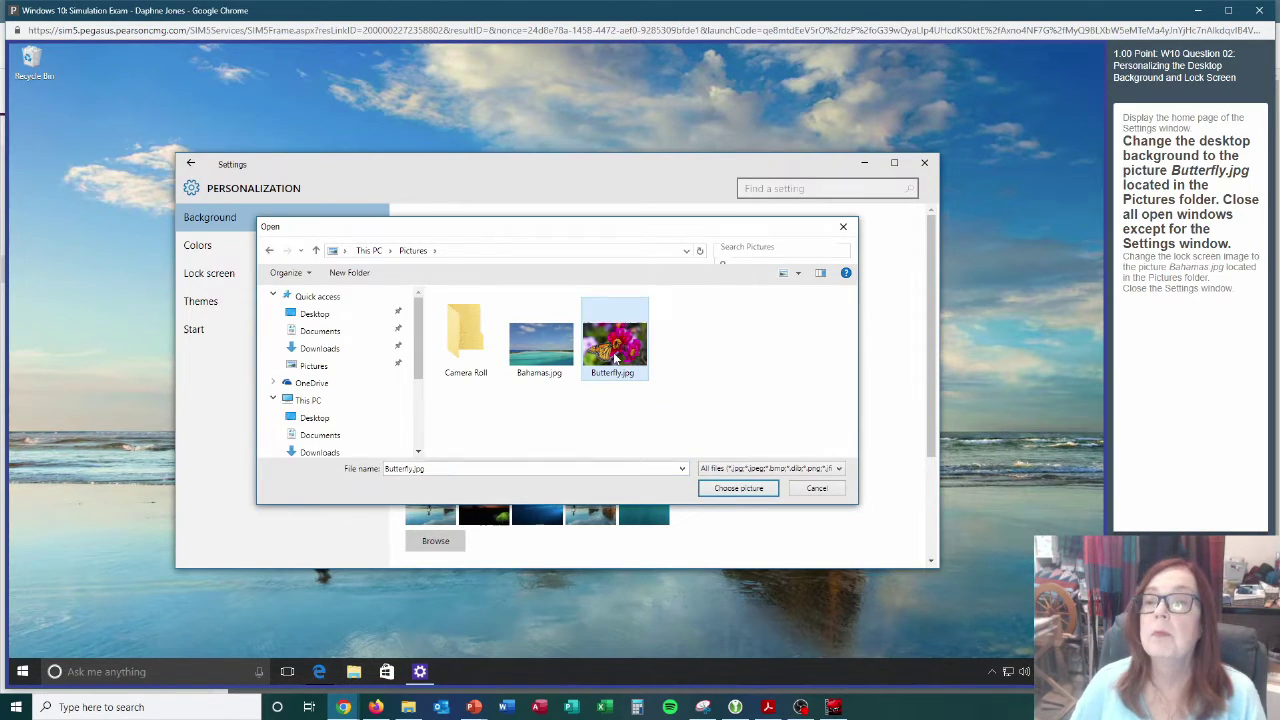
pyautogui.click(738, 488)
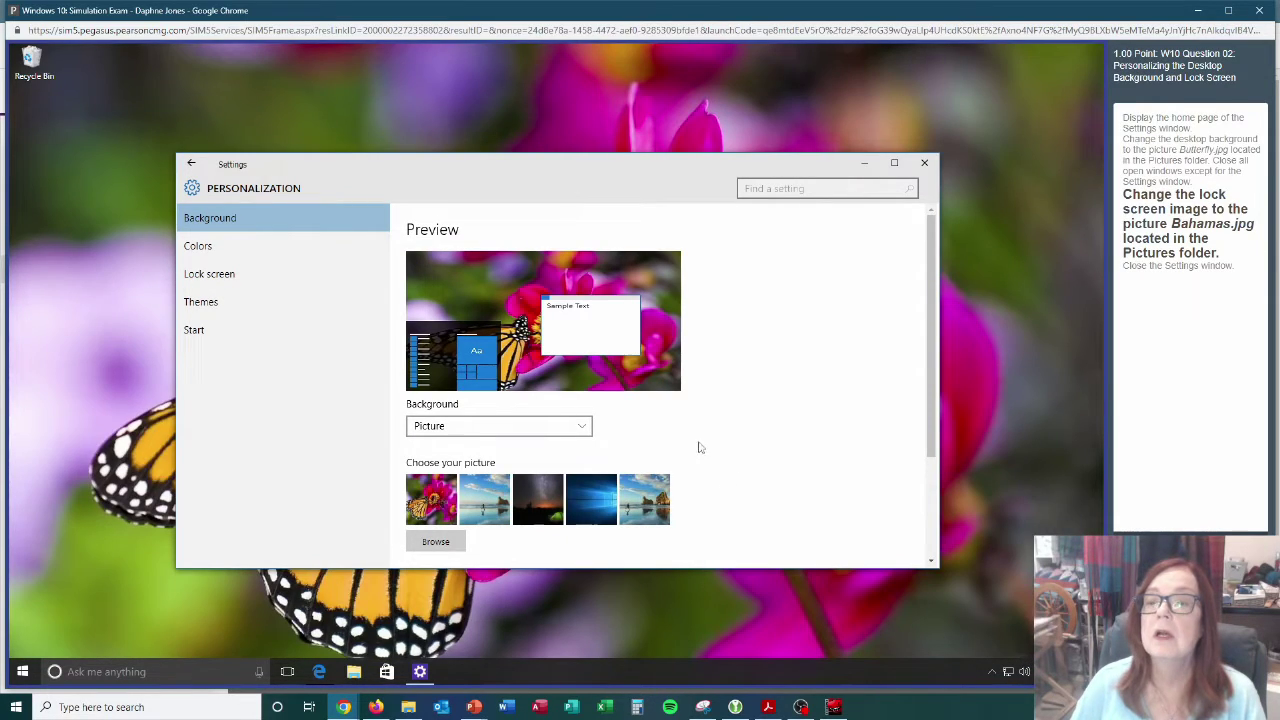
# Make Bahamas.jpg the lock screen picture and close Settings.
pyautogui.click(255, 274)
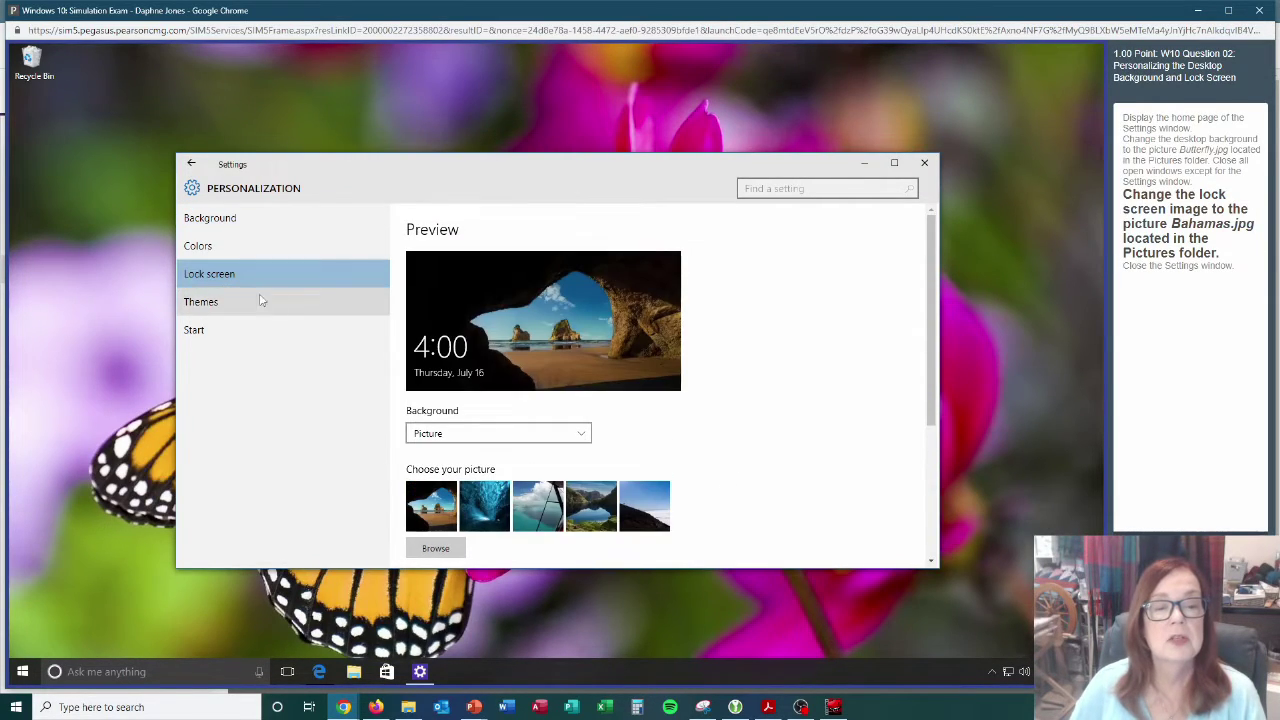
pyautogui.click(437, 548)
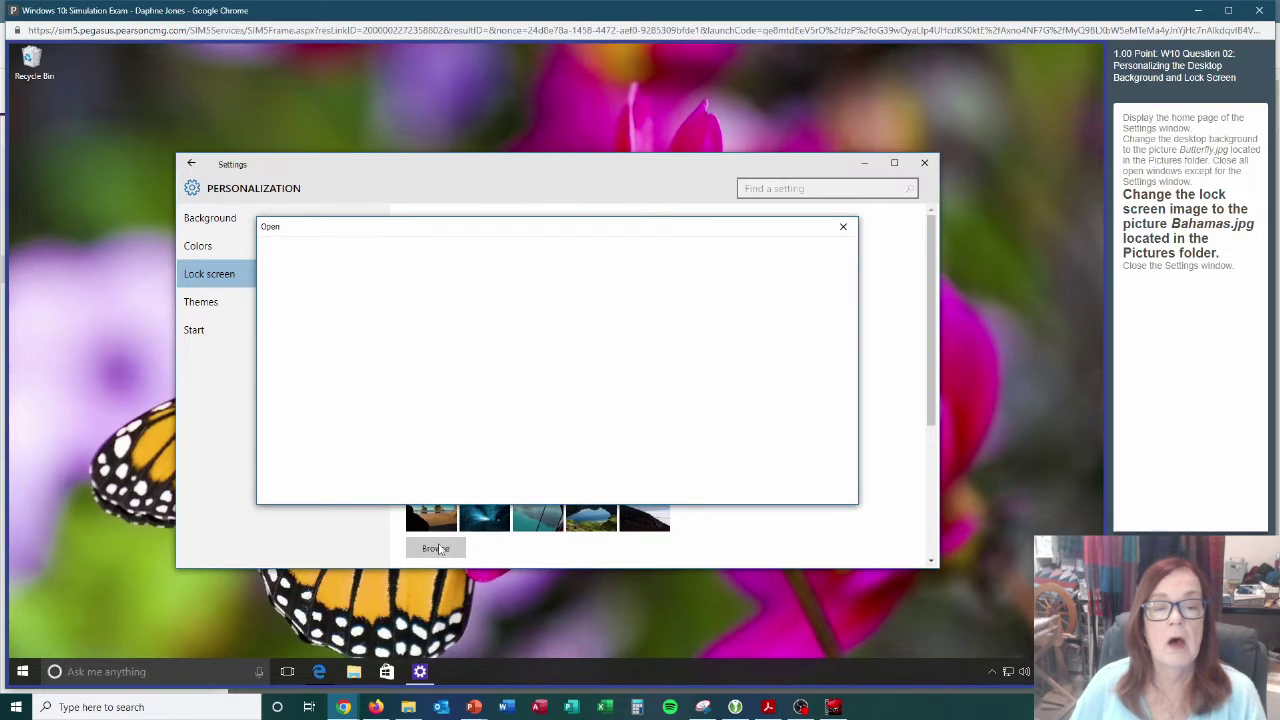
pyautogui.click(551, 344)
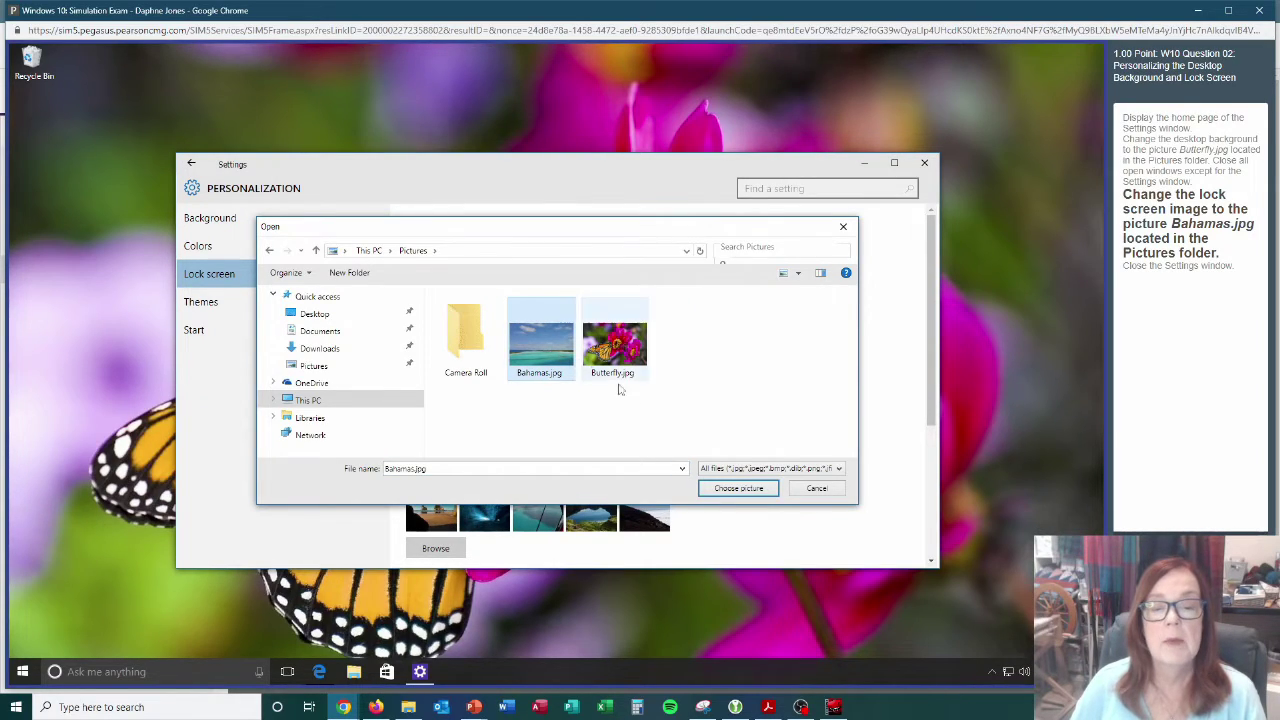
pyautogui.click(744, 488)
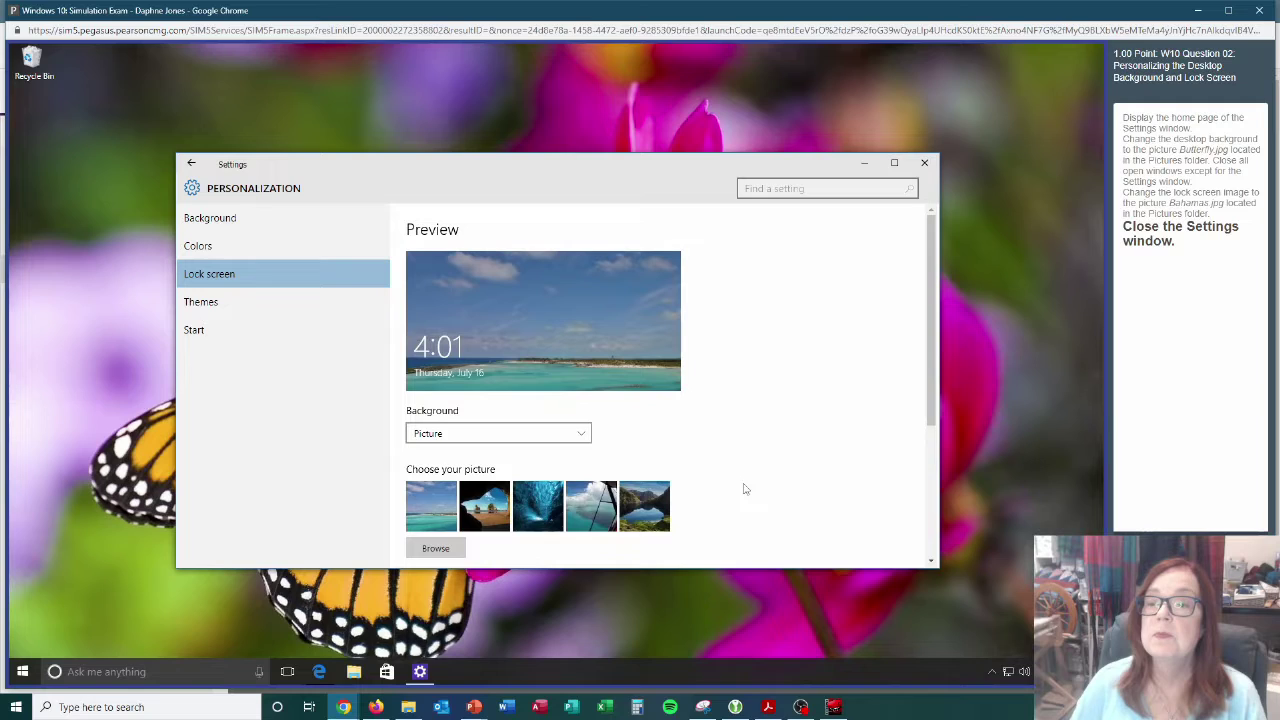
pyautogui.click(925, 166)
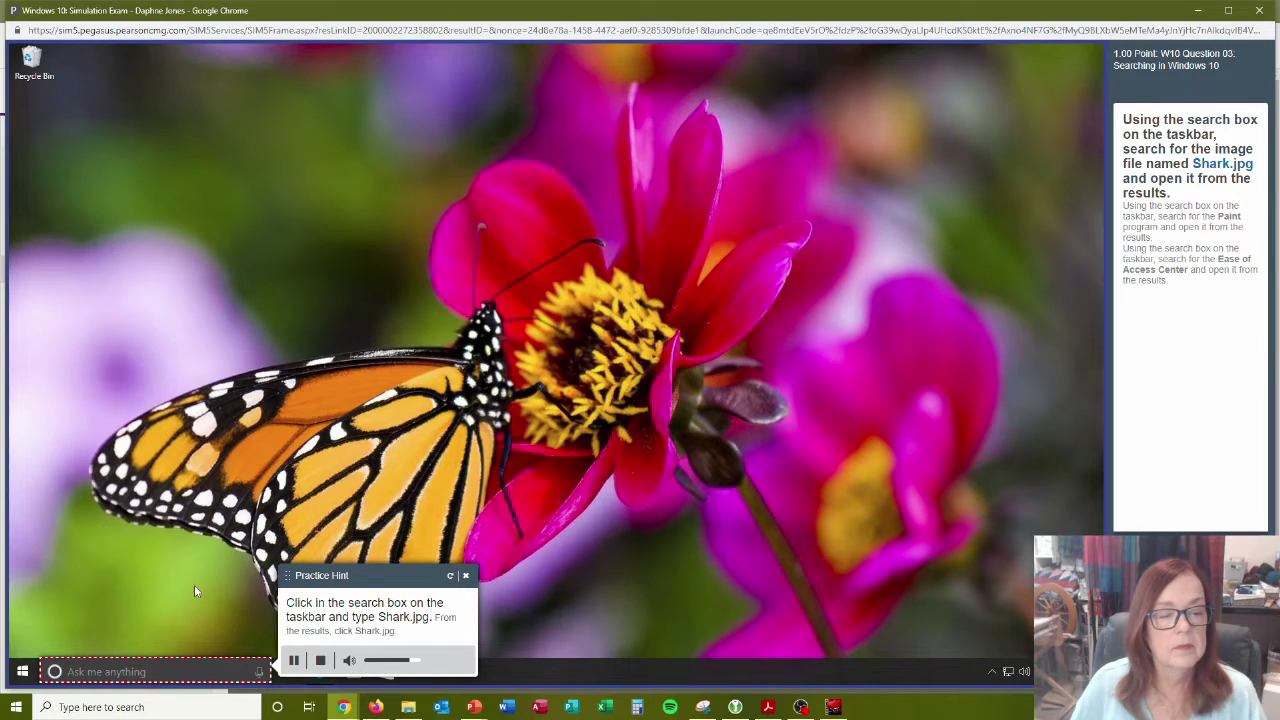
# Search Windows for Shark.jpg and open it in Photos.
pyautogui.click(109, 669)
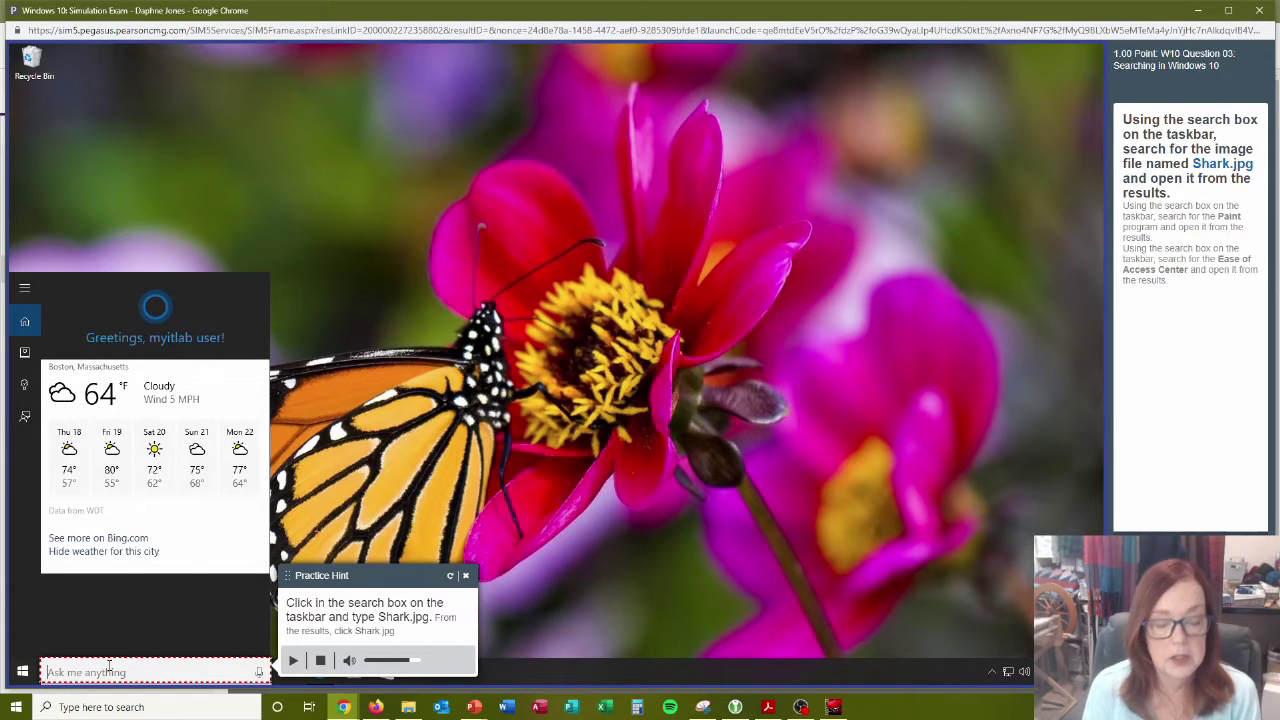
pyautogui.write('Shark')
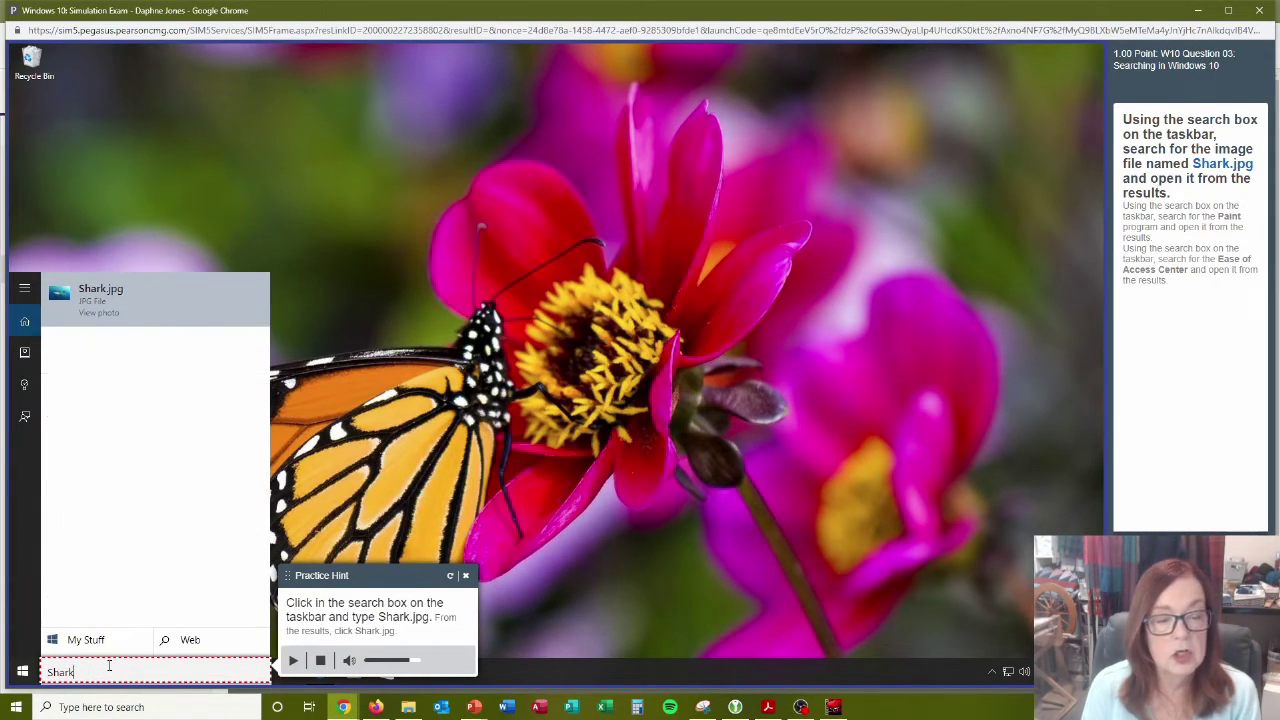
pyautogui.write('.jp')
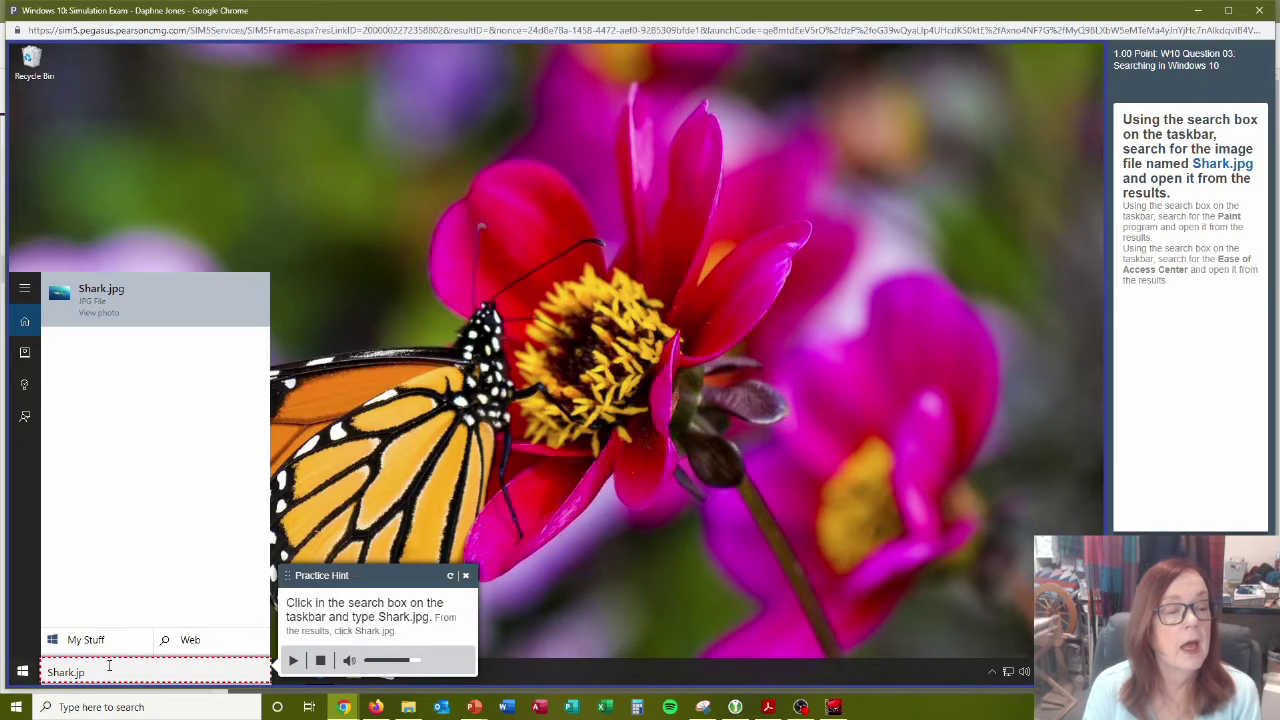
pyautogui.write('g')
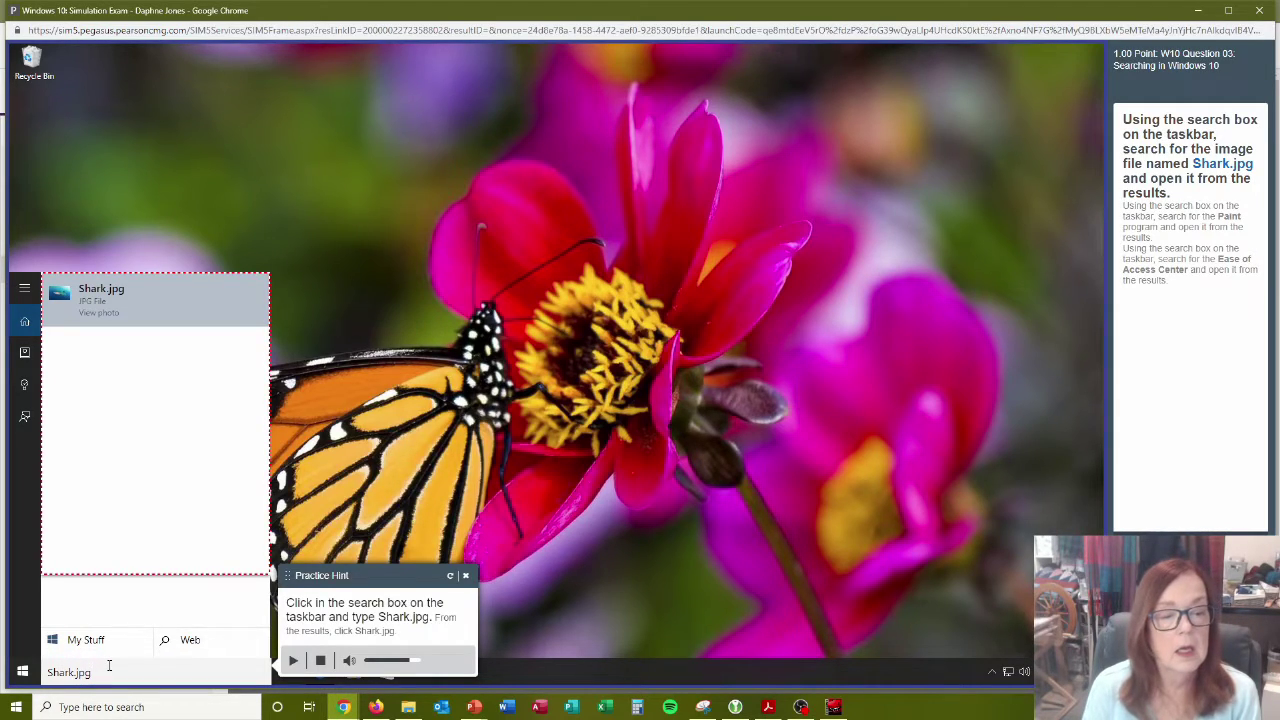
pyautogui.press('Return')
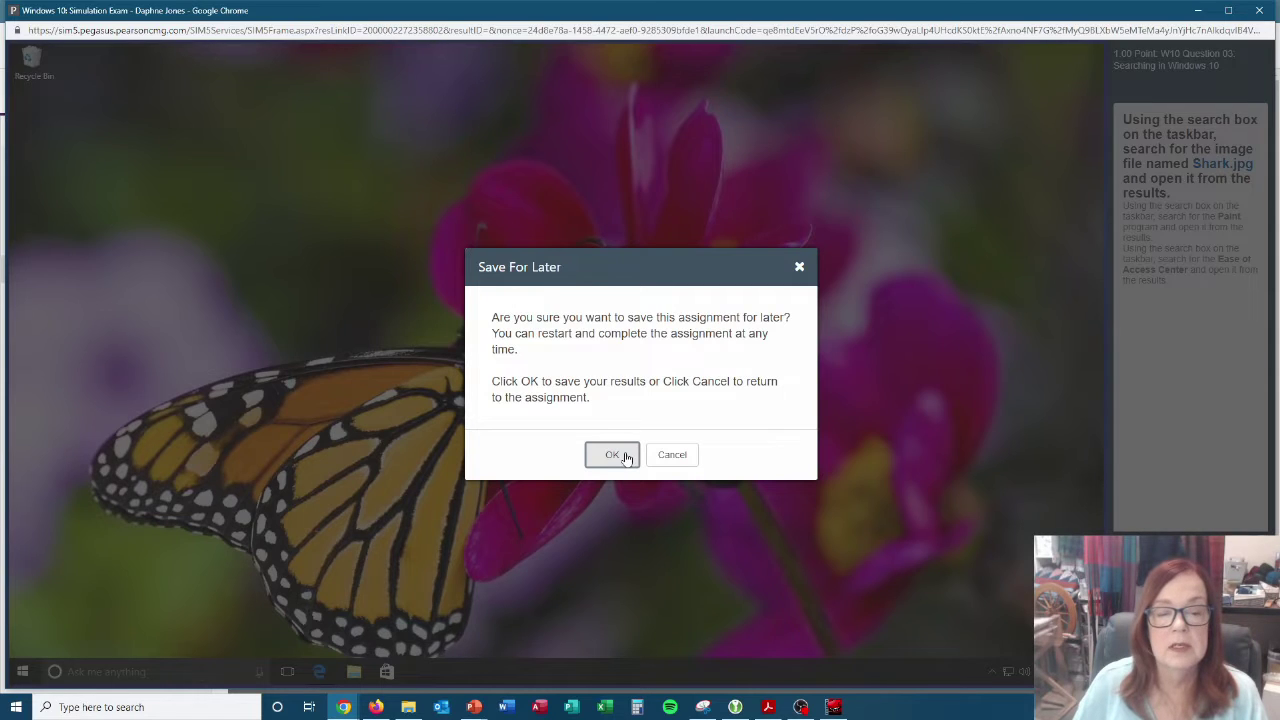
# Confirm saving the Windows 10 simulation exam for later.
pyautogui.click(613, 455)
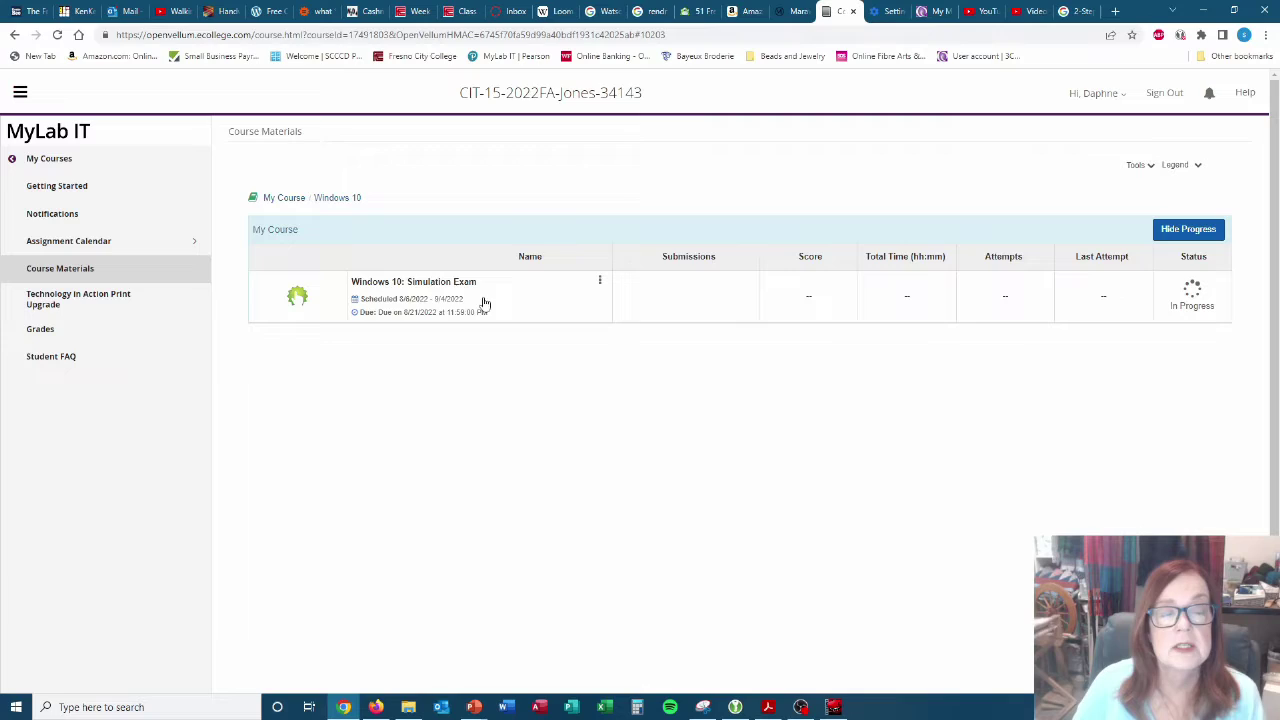
# Go from My Course through Course Materials into the eTextbook folder.
pyautogui.click(284, 198)
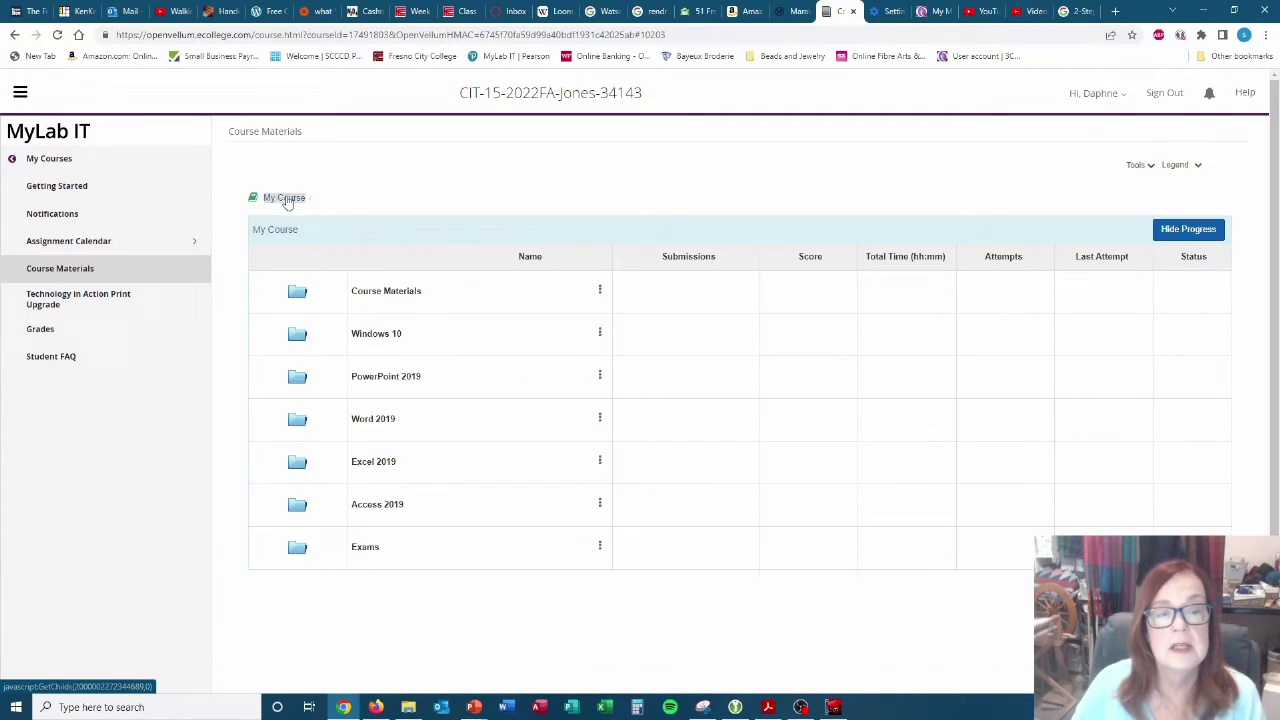
pyautogui.click(386, 293)
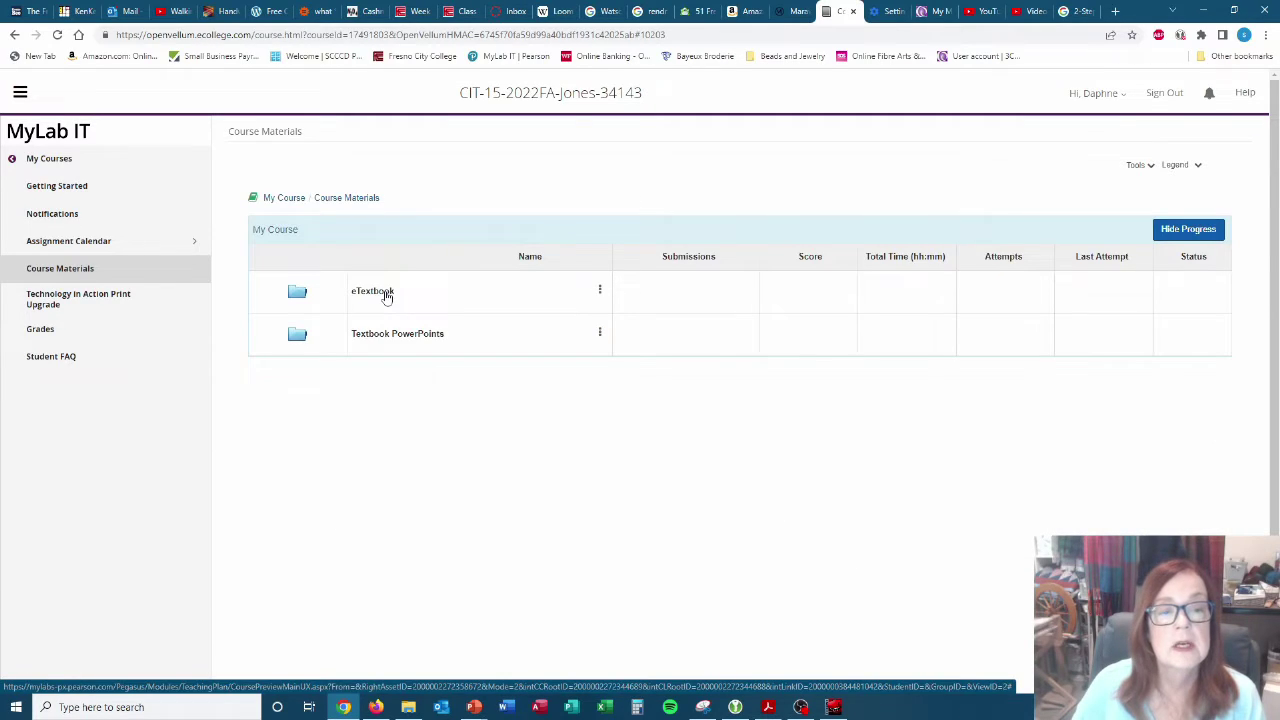
pyautogui.click(386, 293)
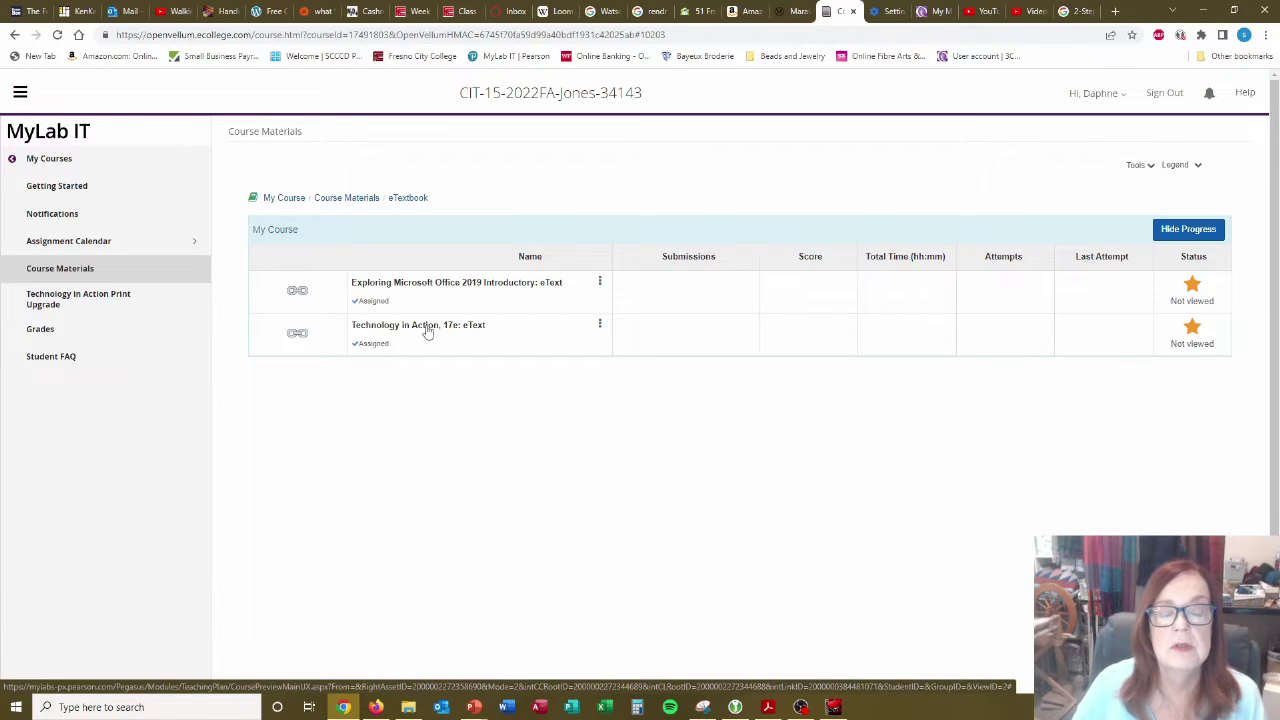
# Launch the Technology in Action, 17e eText, dismissing the error popup and retrying.
pyautogui.click(427, 332)
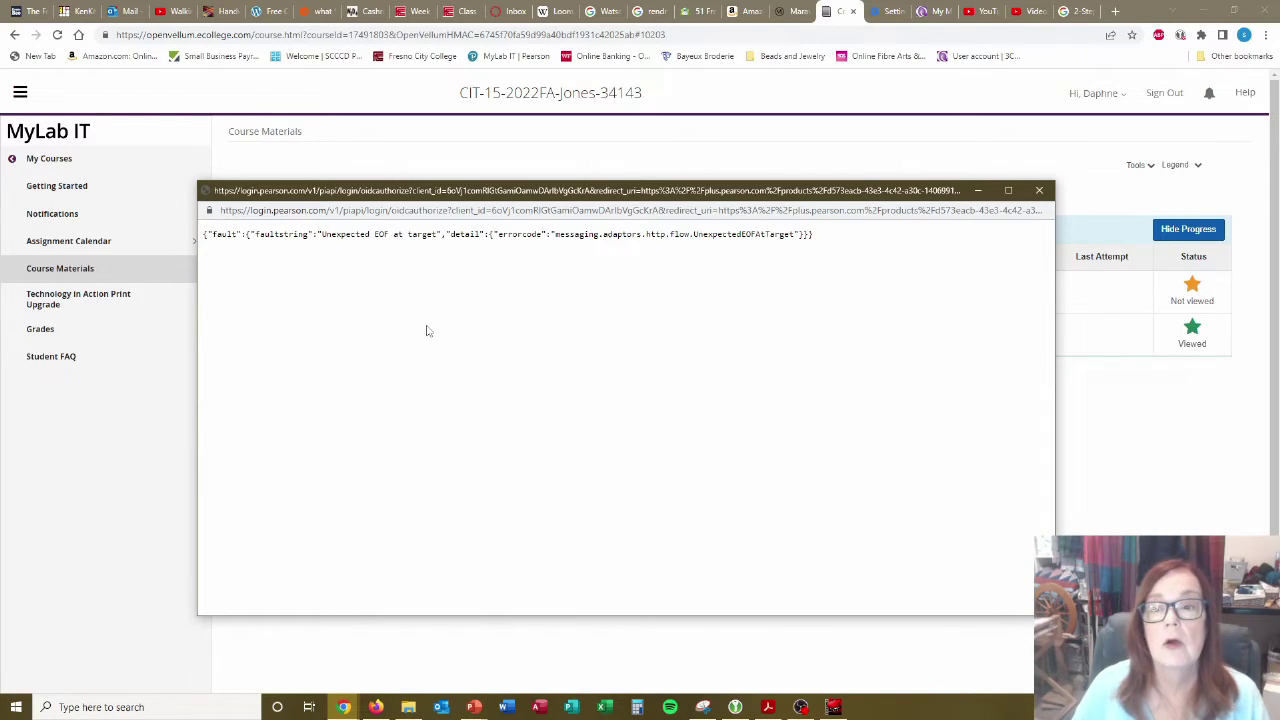
pyautogui.click(1039, 191)
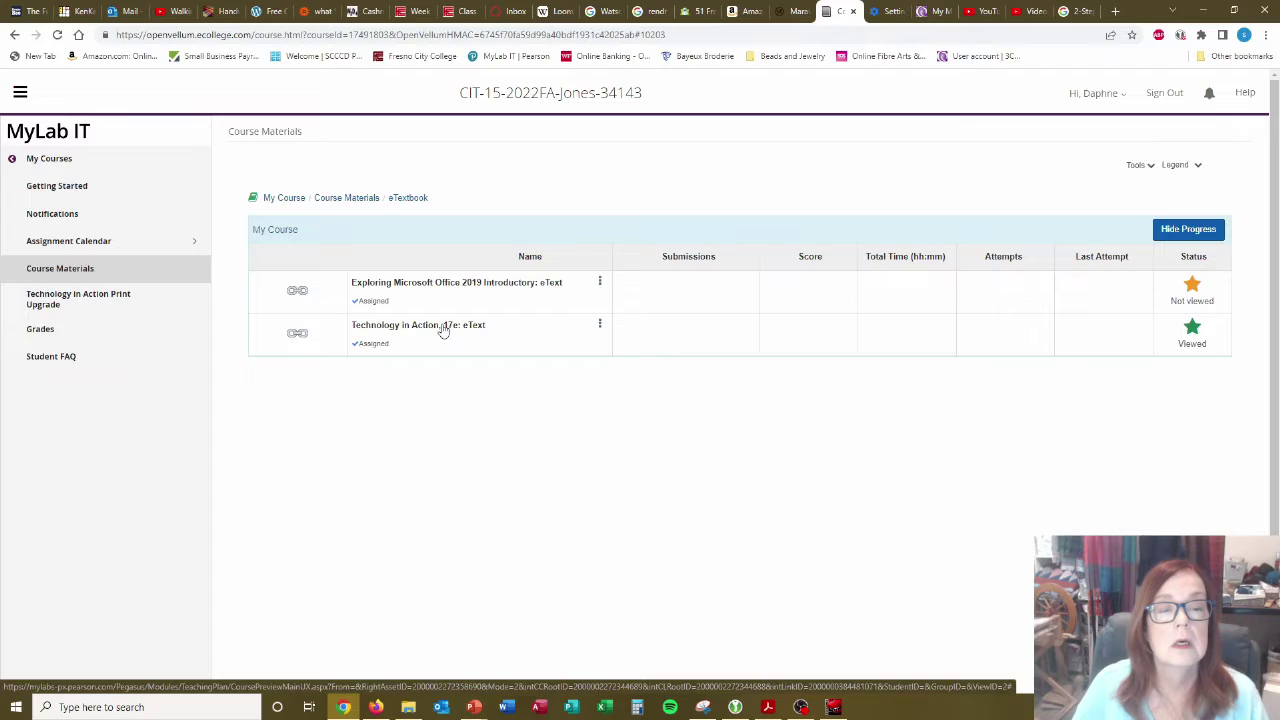
pyautogui.click(443, 330)
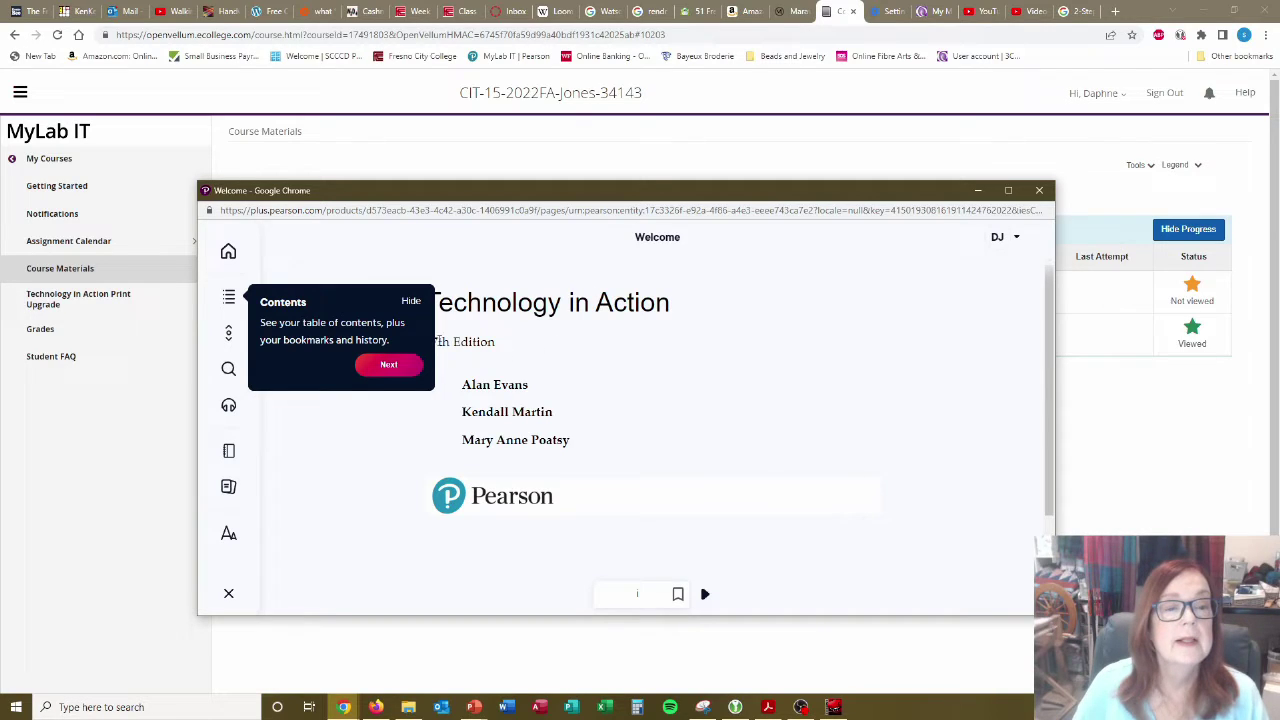
# Maximize the Pearson+ eTextbook window and dismiss the account profile menu.
pyautogui.click(1000, 237)
pyautogui.click(1008, 190)
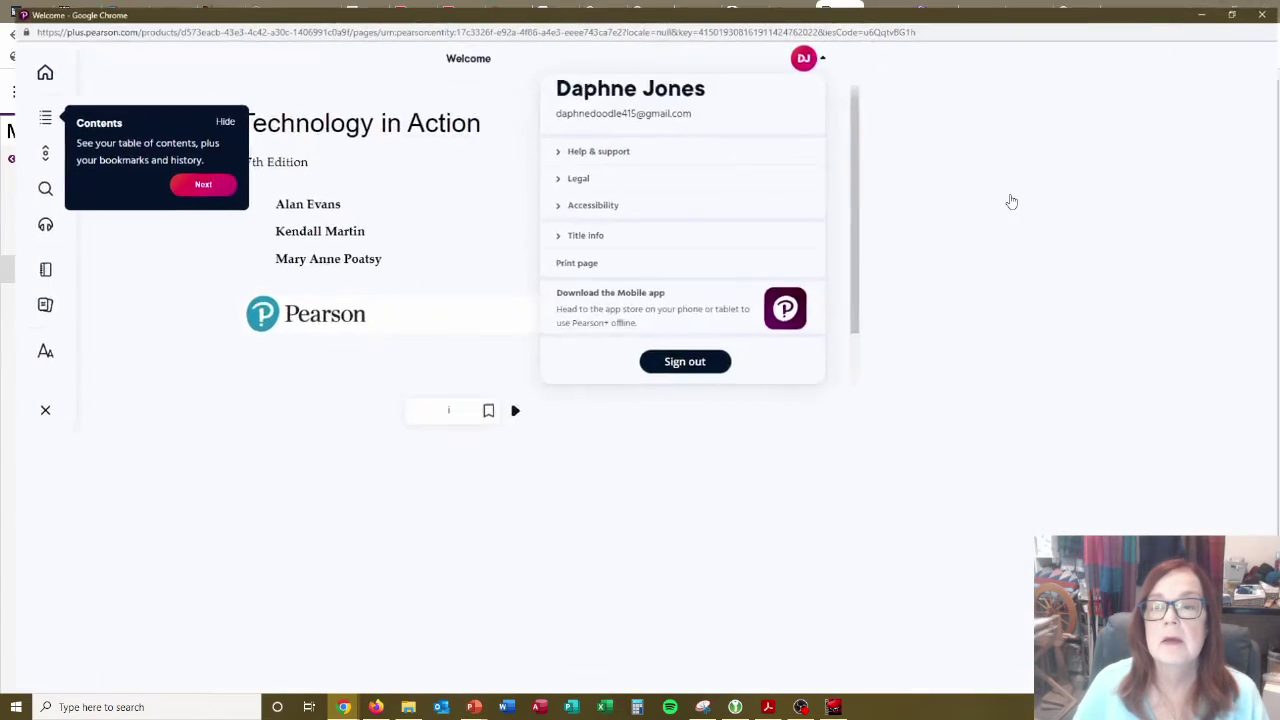
pyautogui.click(905, 256)
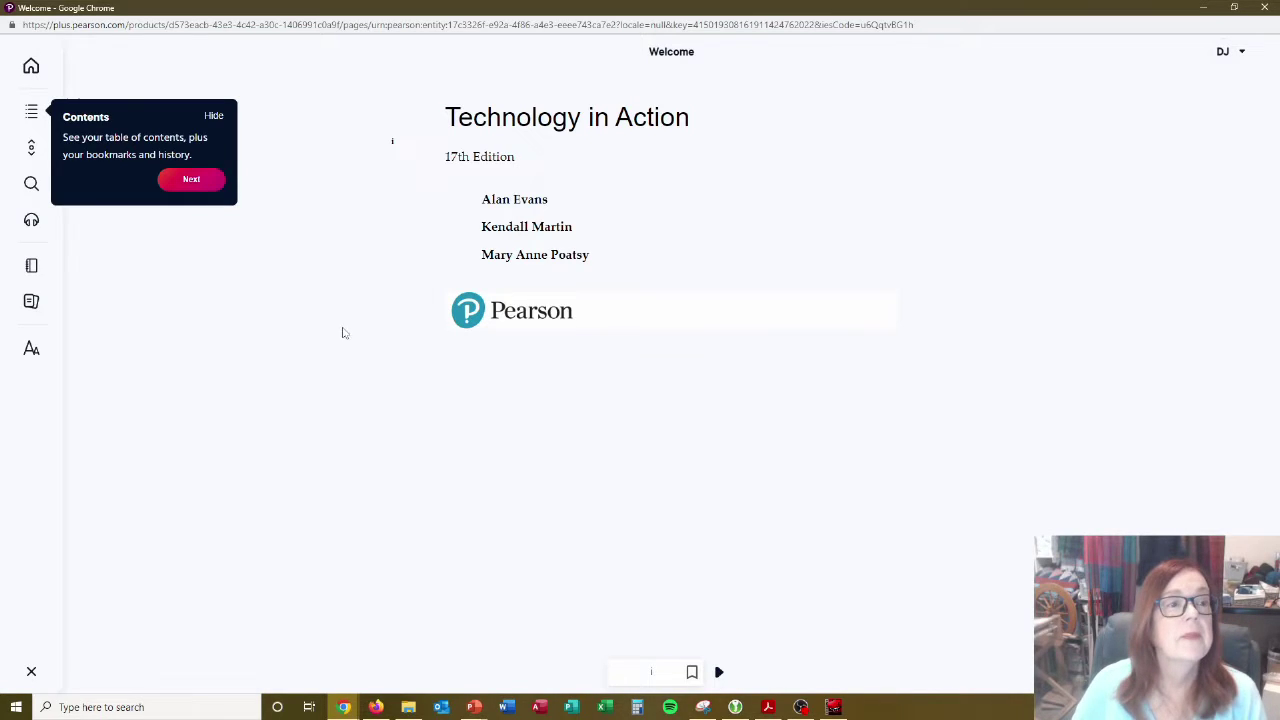
pyautogui.click(195, 183)
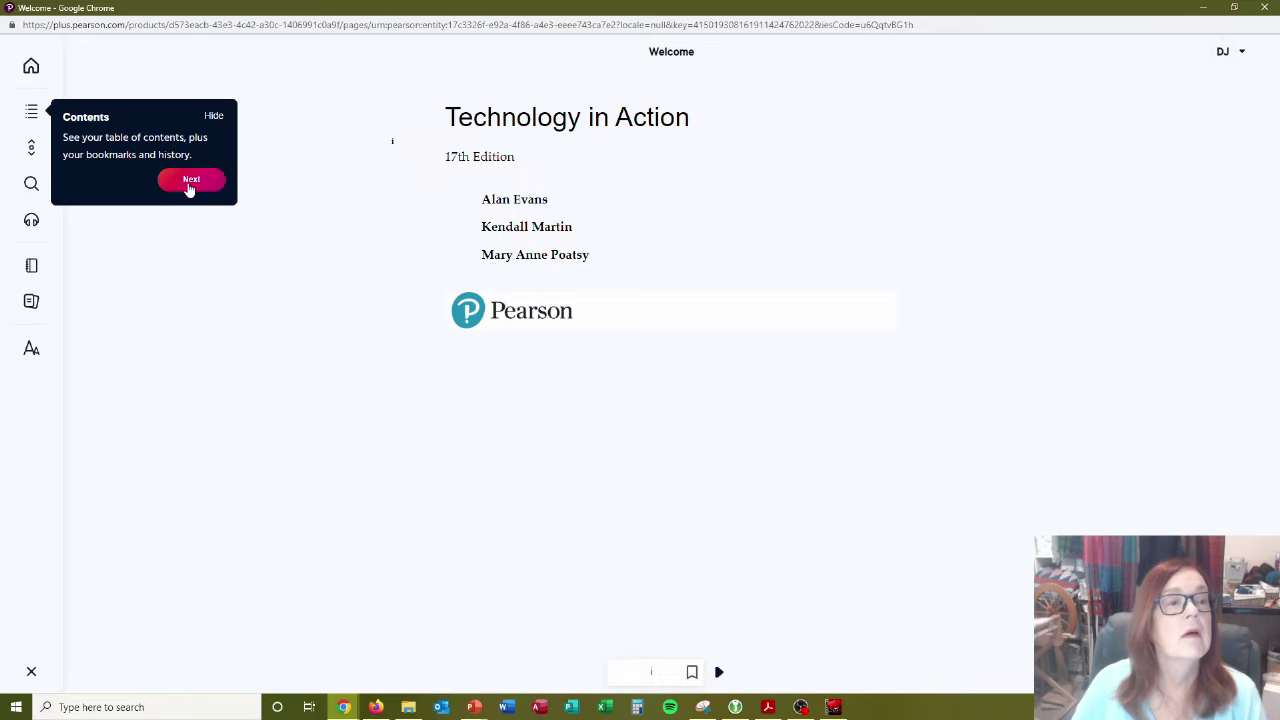
# Step through the tour tips for Contents, navigation, Search and text settings until dismissed.
pyautogui.click(190, 181)
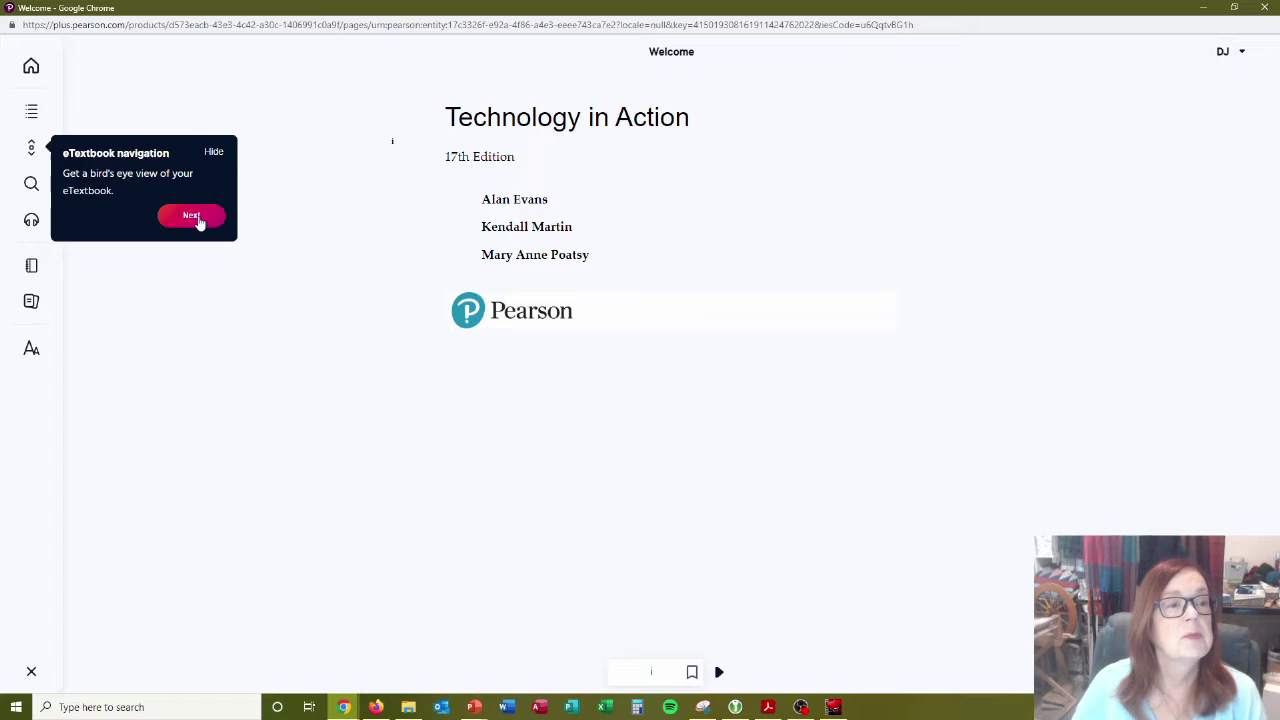
pyautogui.click(191, 217)
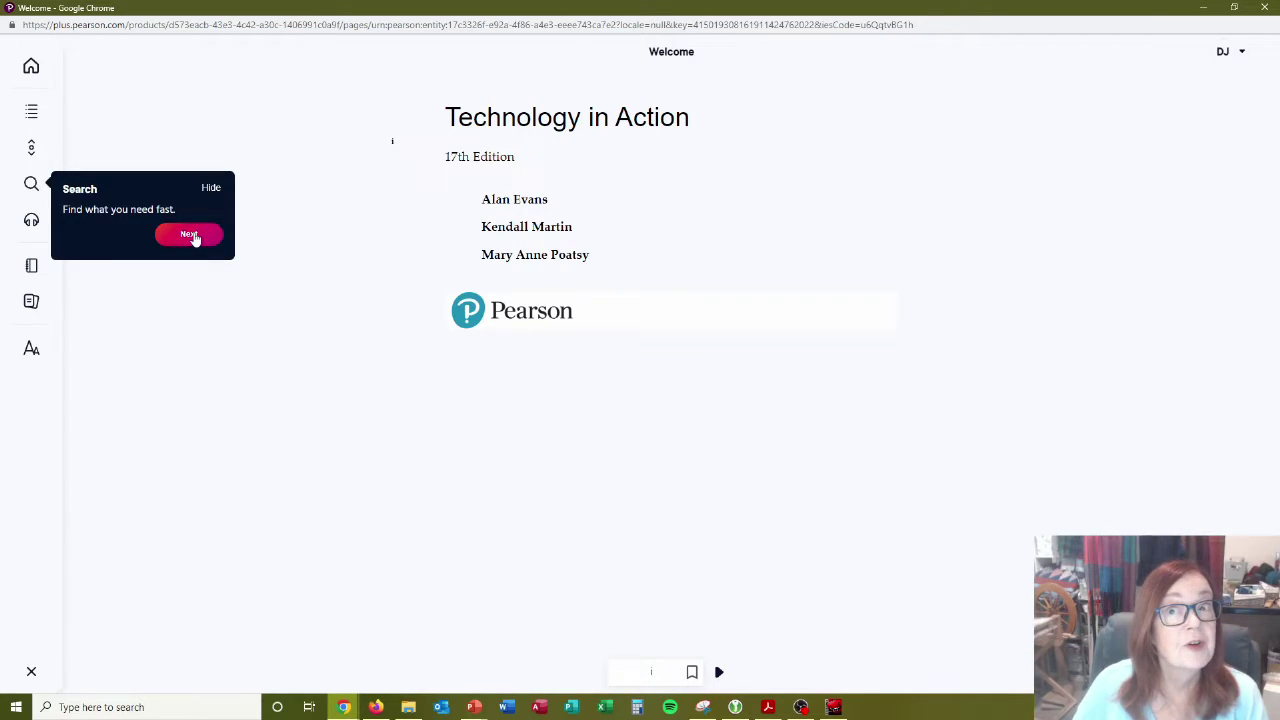
pyautogui.click(190, 235)
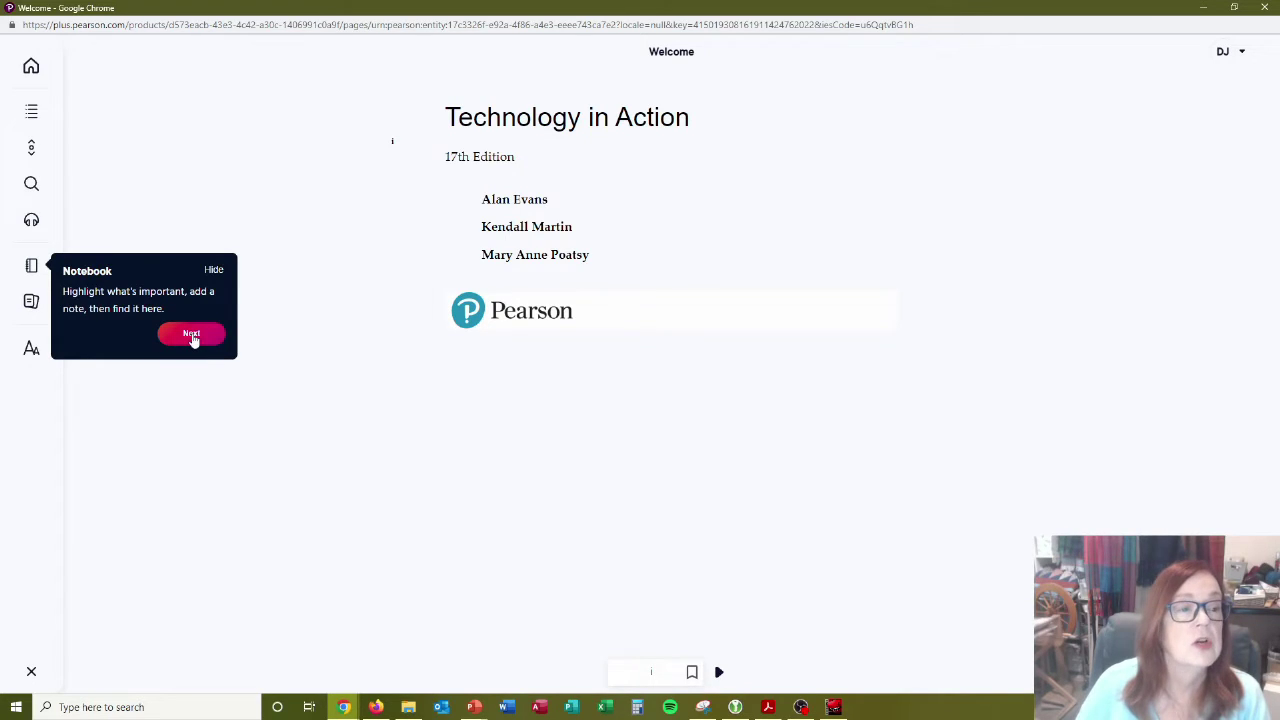
pyautogui.click(193, 338)
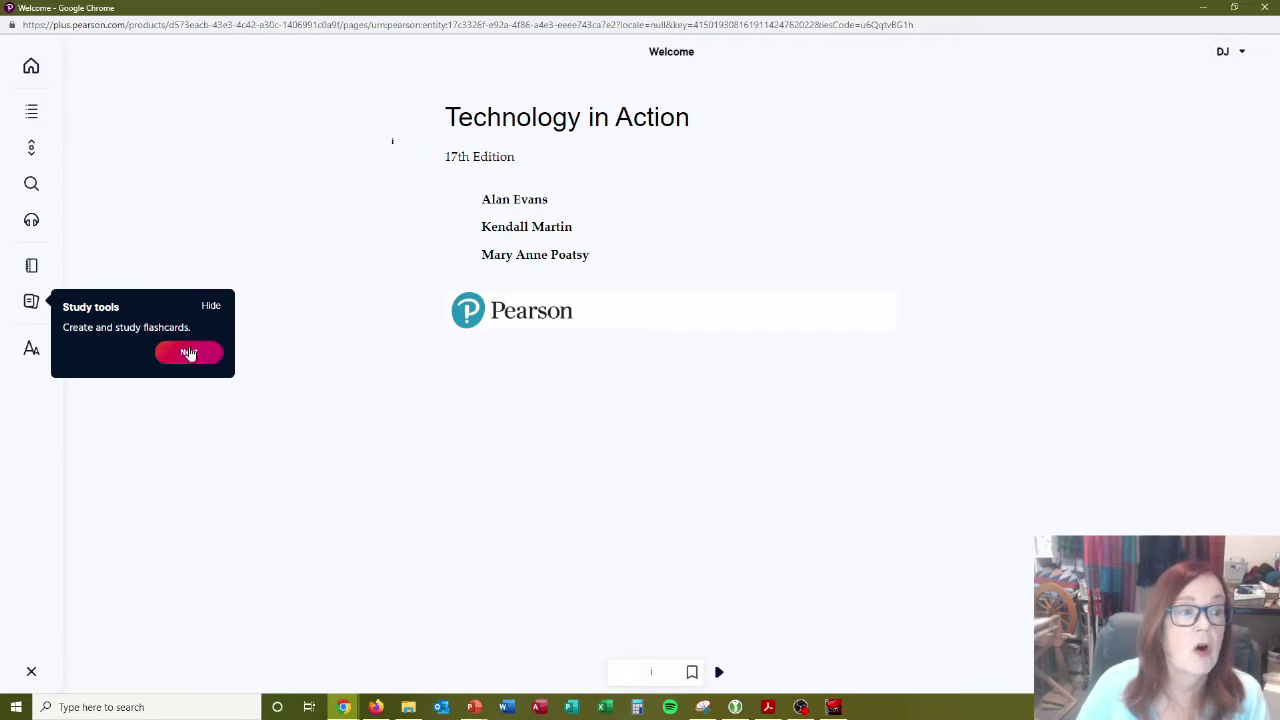
pyautogui.click(189, 353)
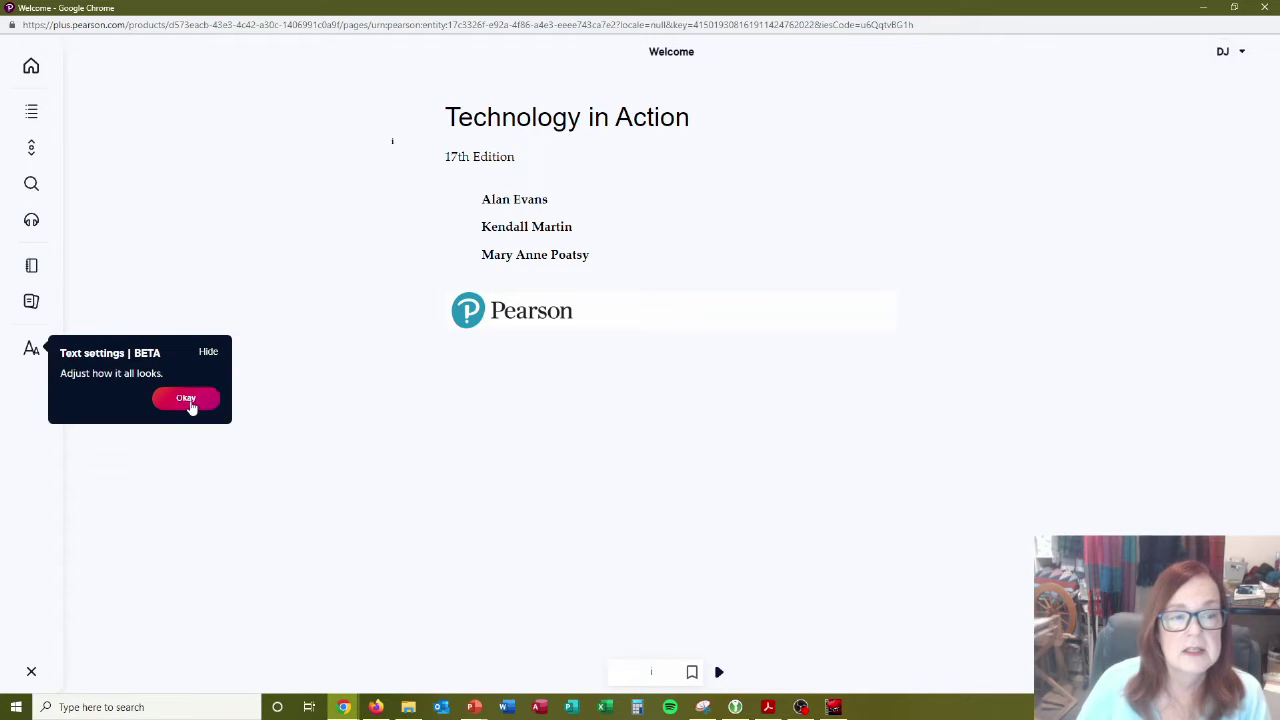
pyautogui.click(187, 399)
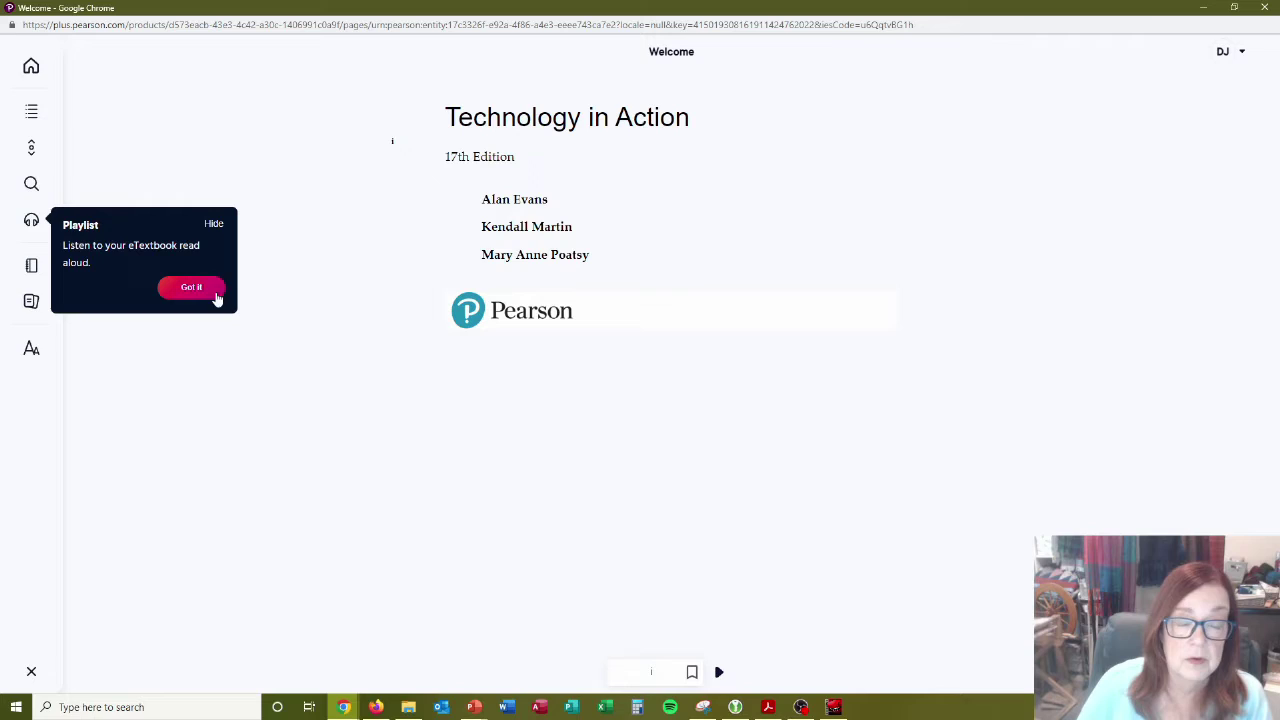
pyautogui.click(185, 292)
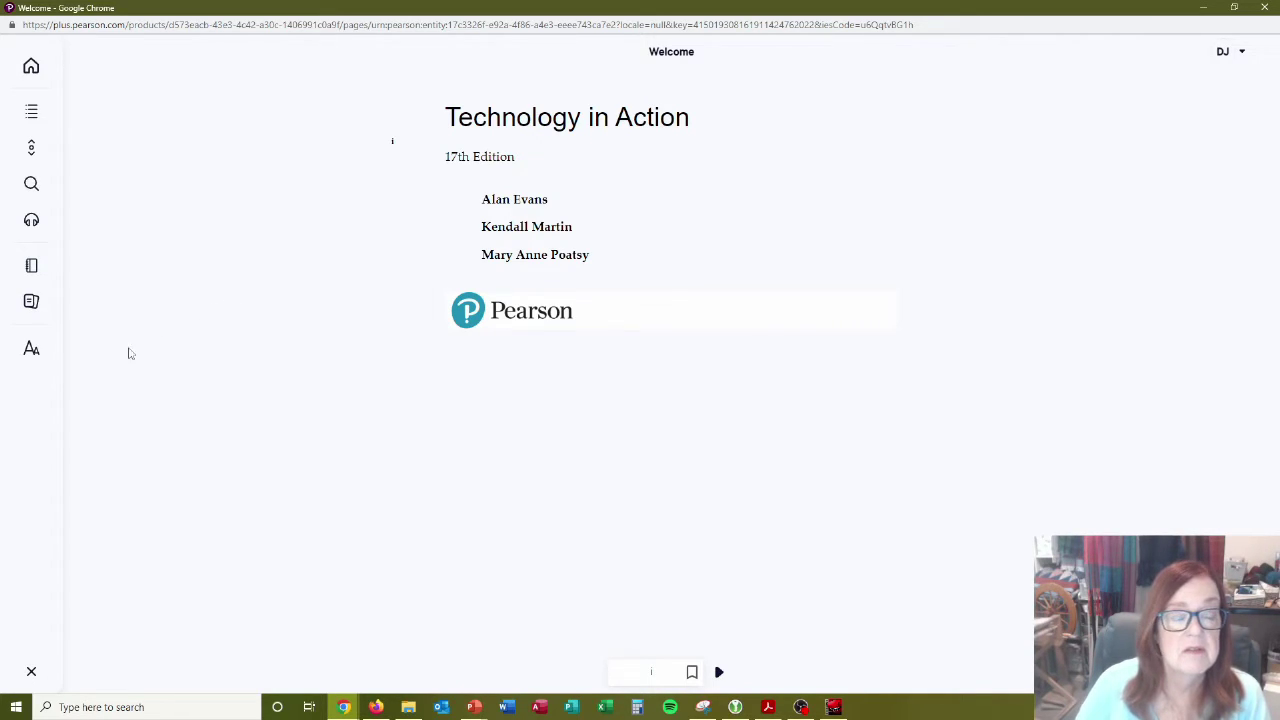
# Switch the reader's colour mode to Dark, then Sepia, then back to Light.
pyautogui.click(30, 352)
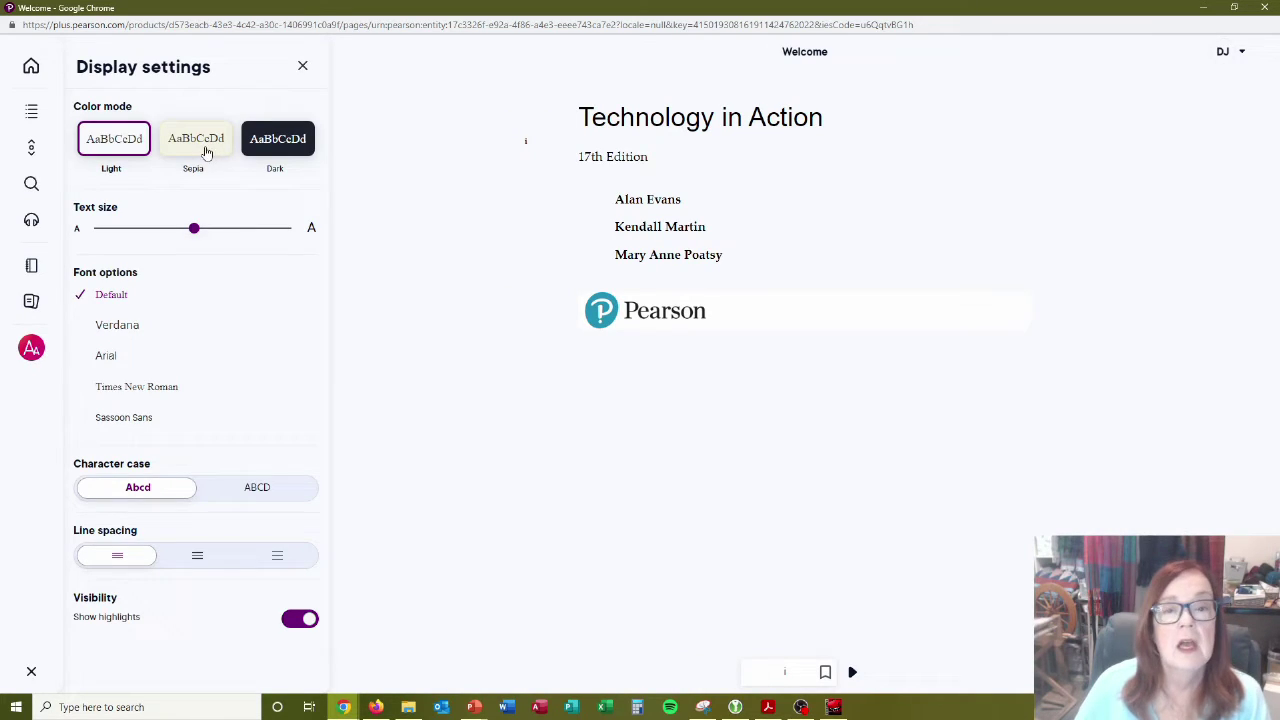
pyautogui.click(257, 142)
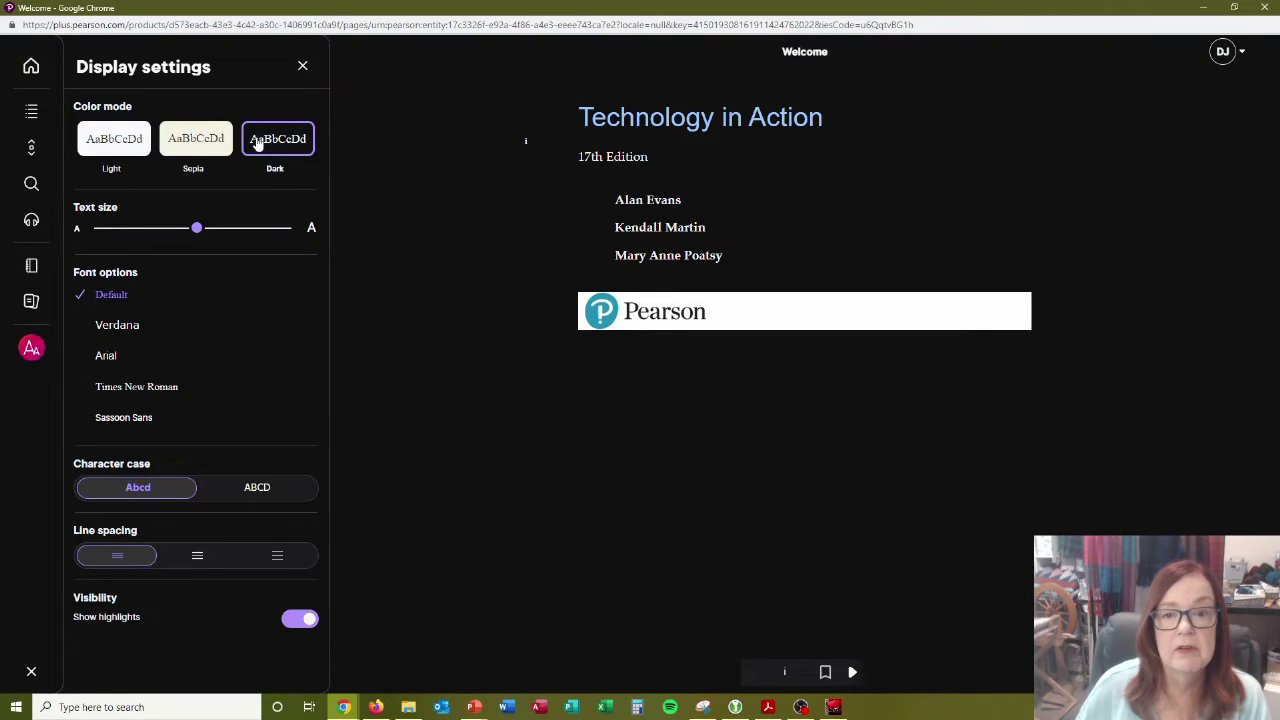
pyautogui.click(218, 146)
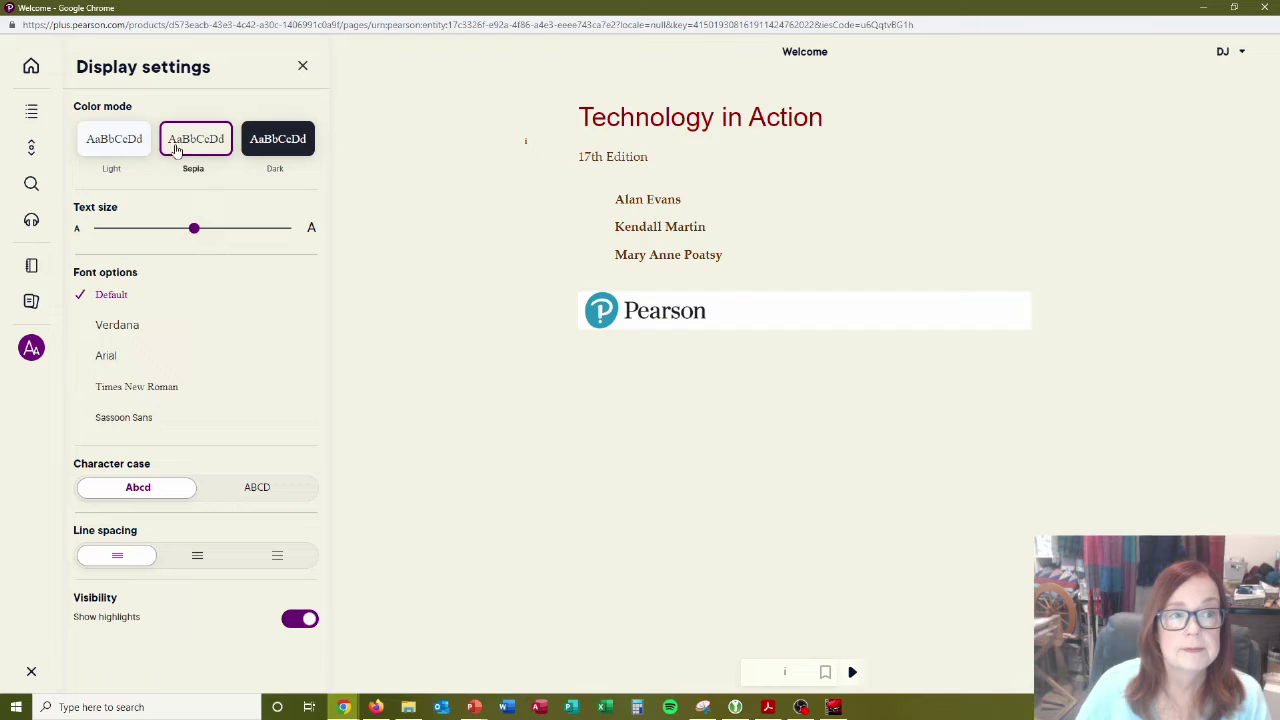
pyautogui.click(93, 152)
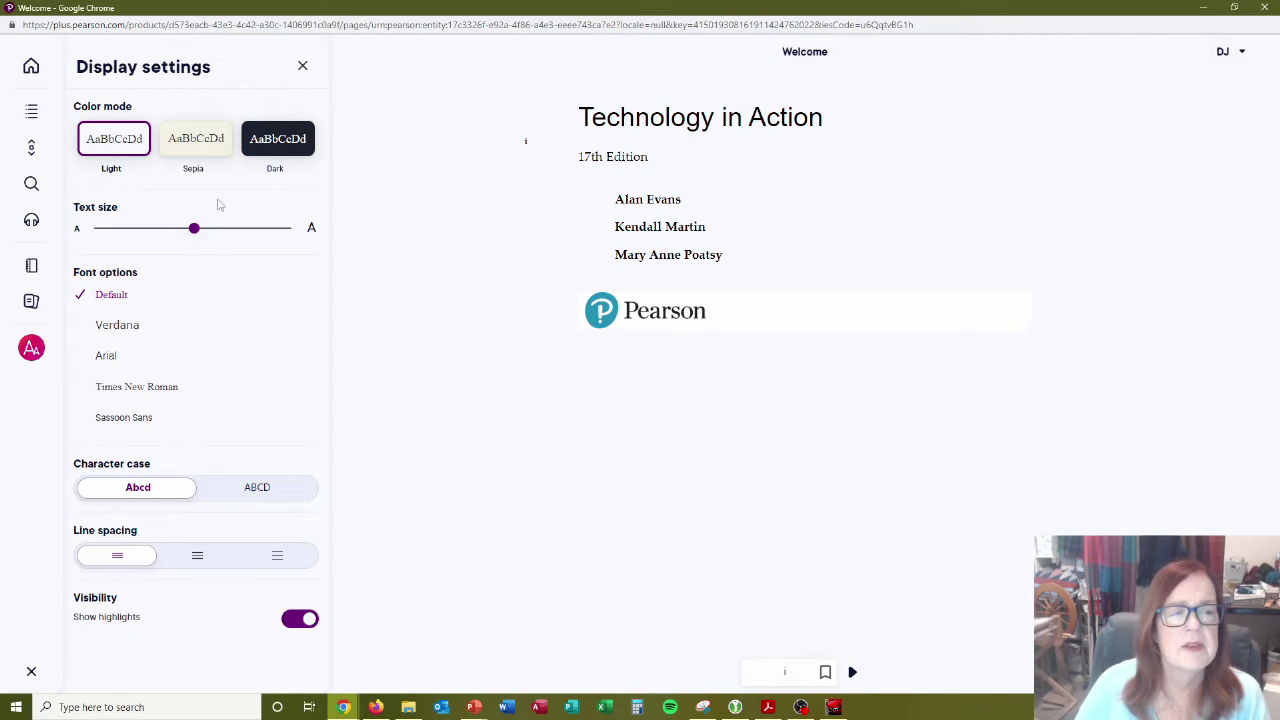
# Jump to Chapter 3's Collaborating and Communicating on the Web section via the table of contents.
pyautogui.click(32, 113)
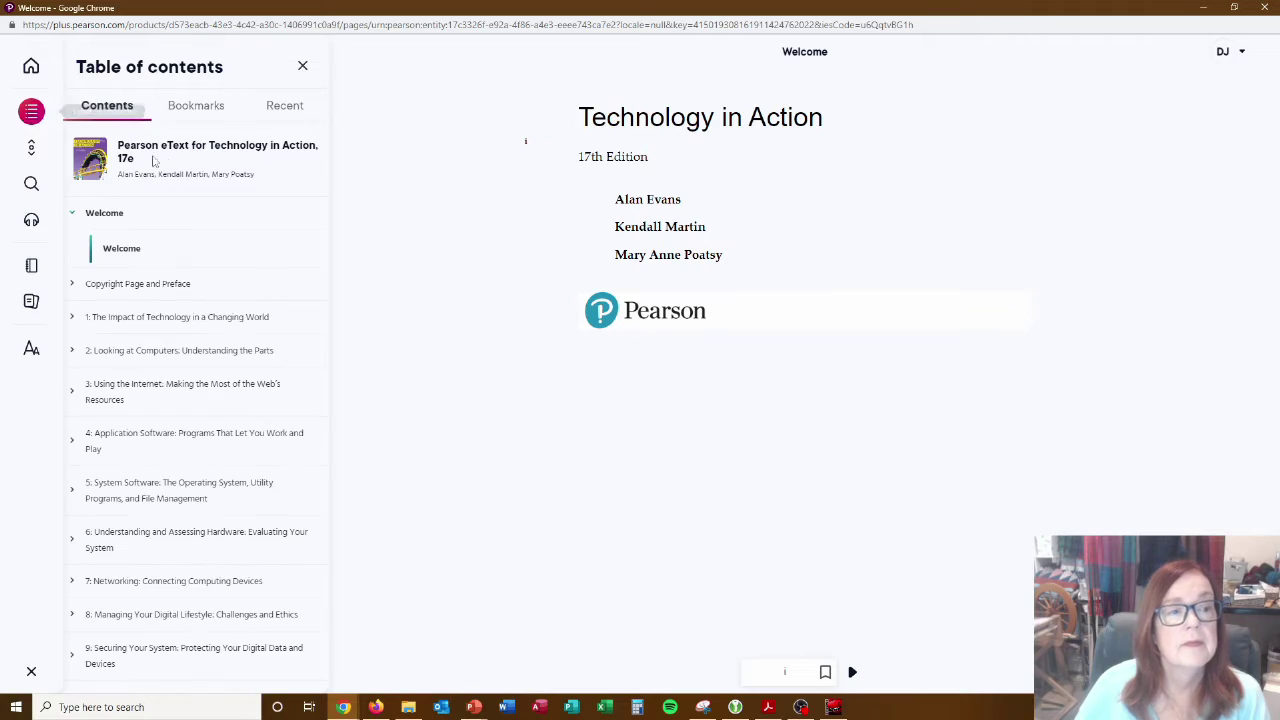
pyautogui.click(74, 393)
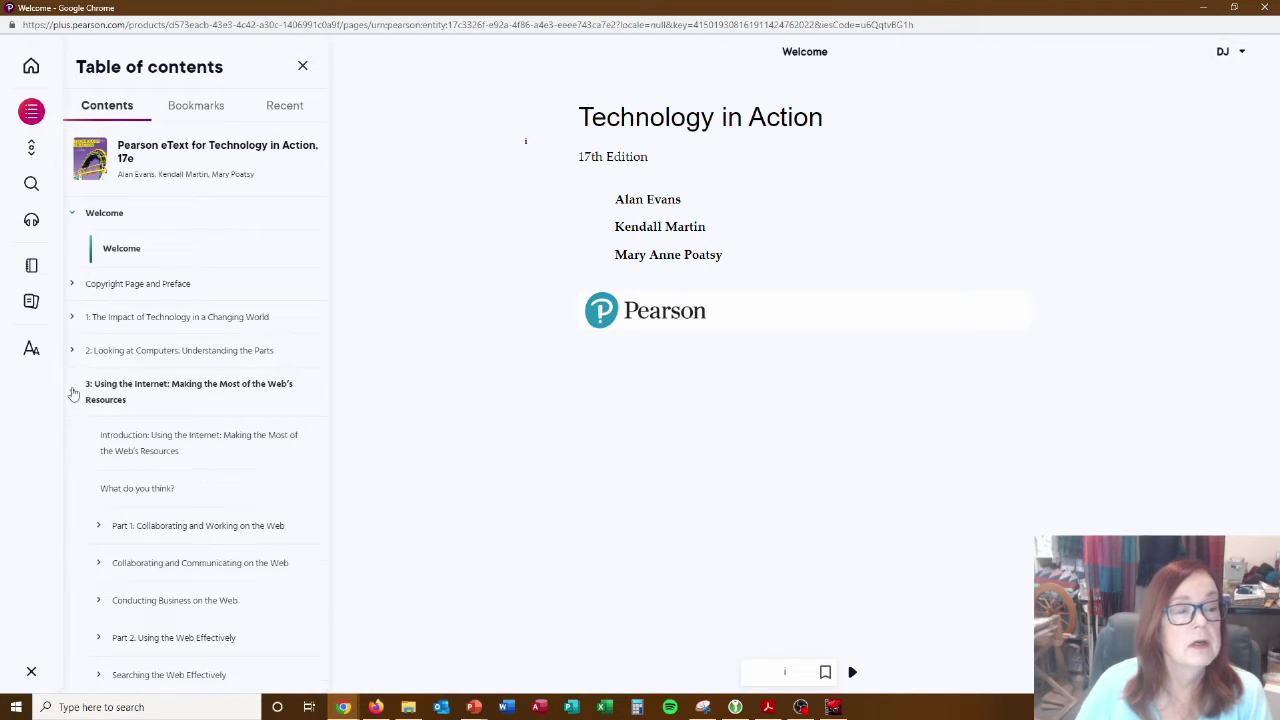
pyautogui.click(192, 562)
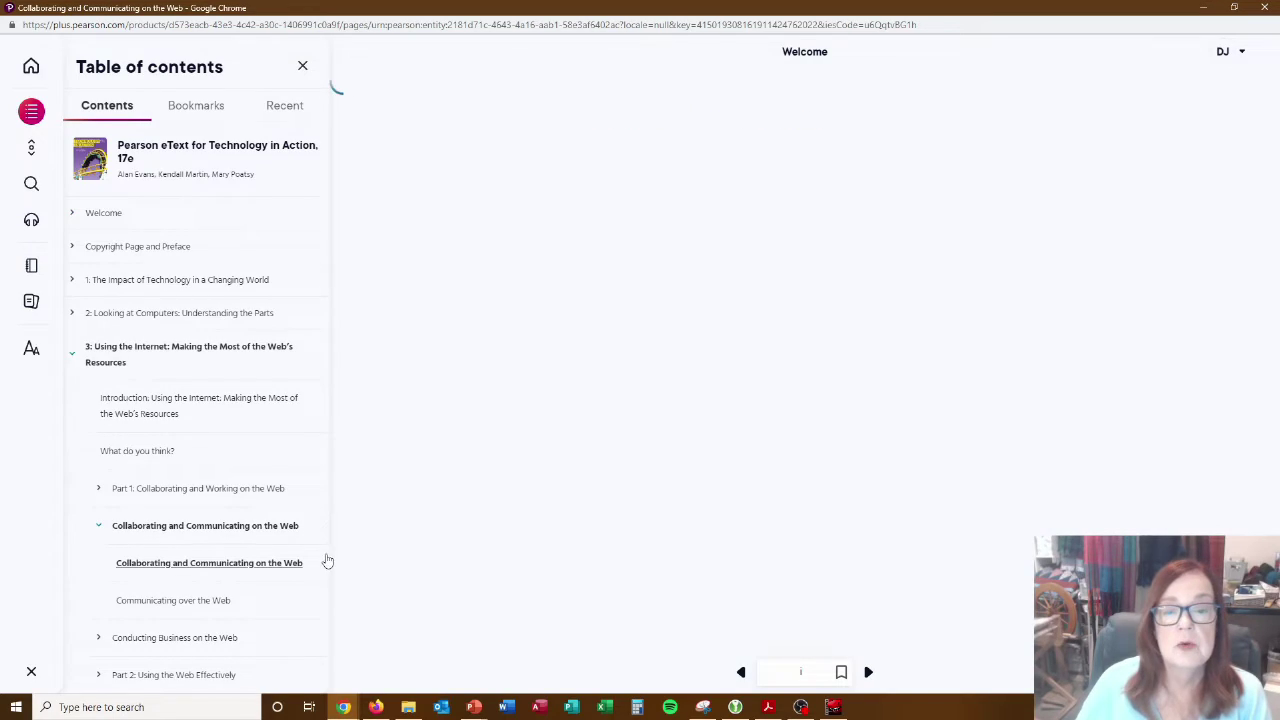
pyautogui.scroll(-5, 436, 542)
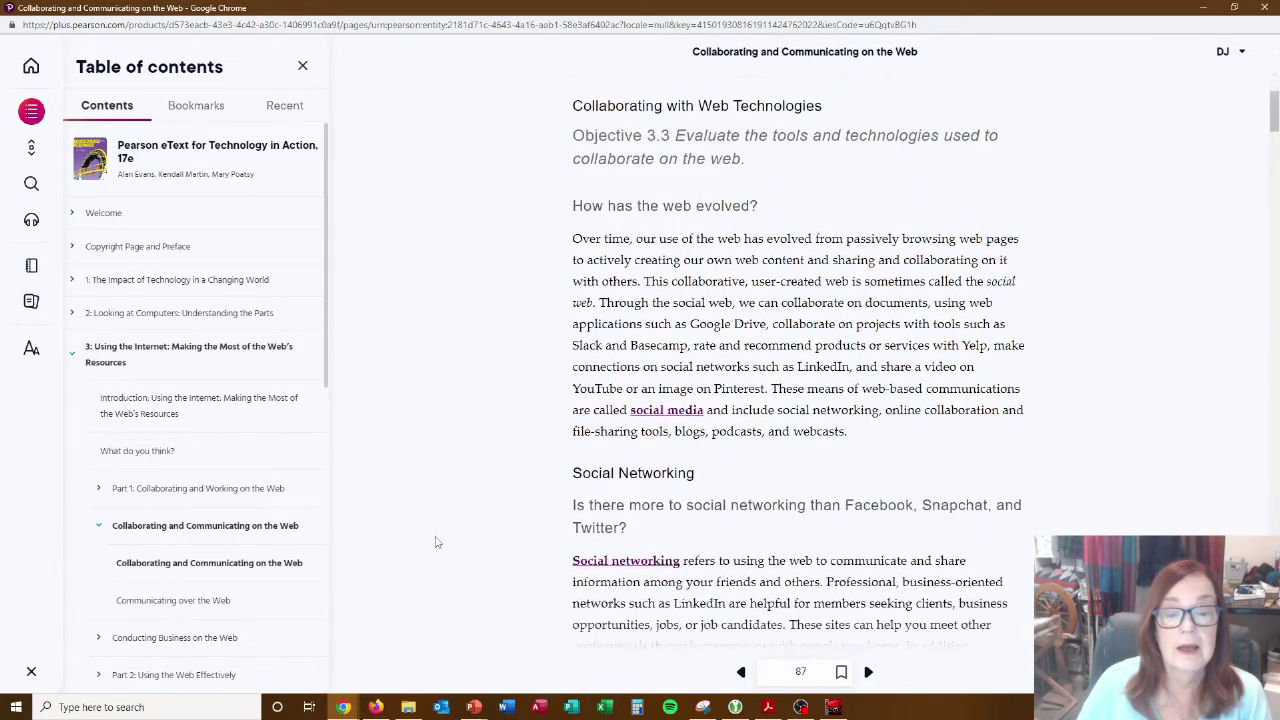
pyautogui.scroll(-5, 436, 542)
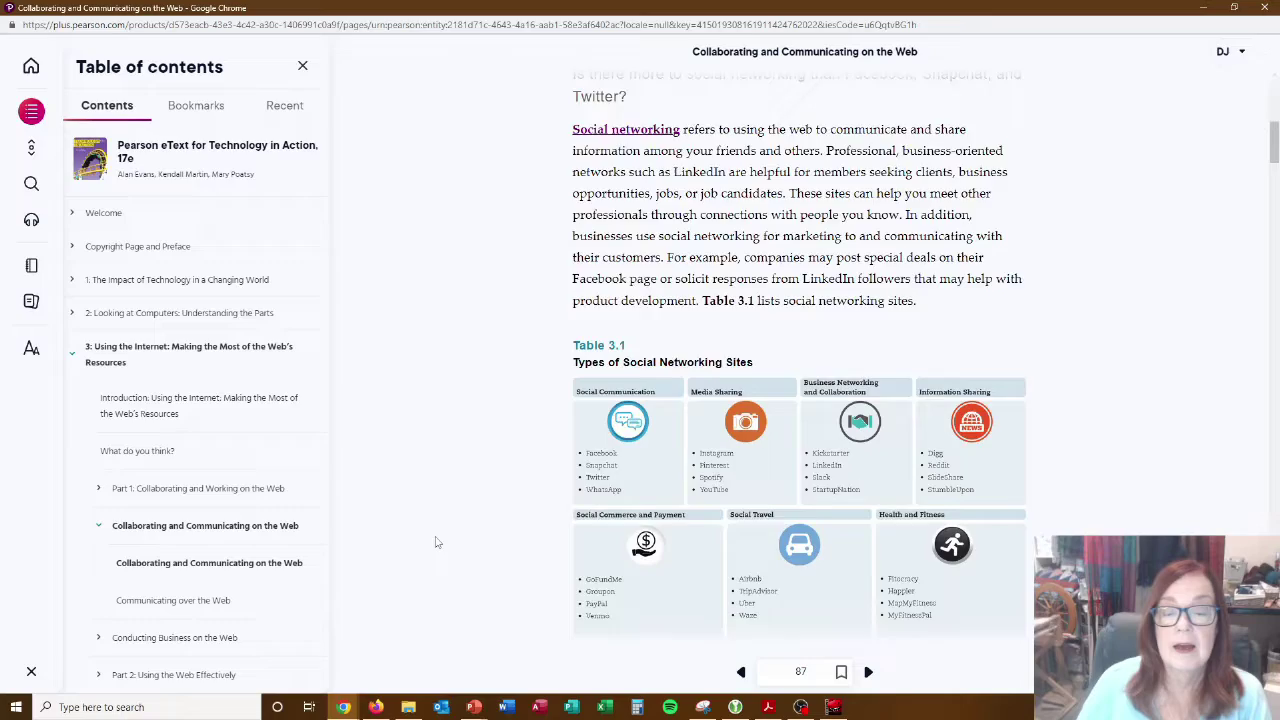
pyautogui.scroll(-4, 436, 542)
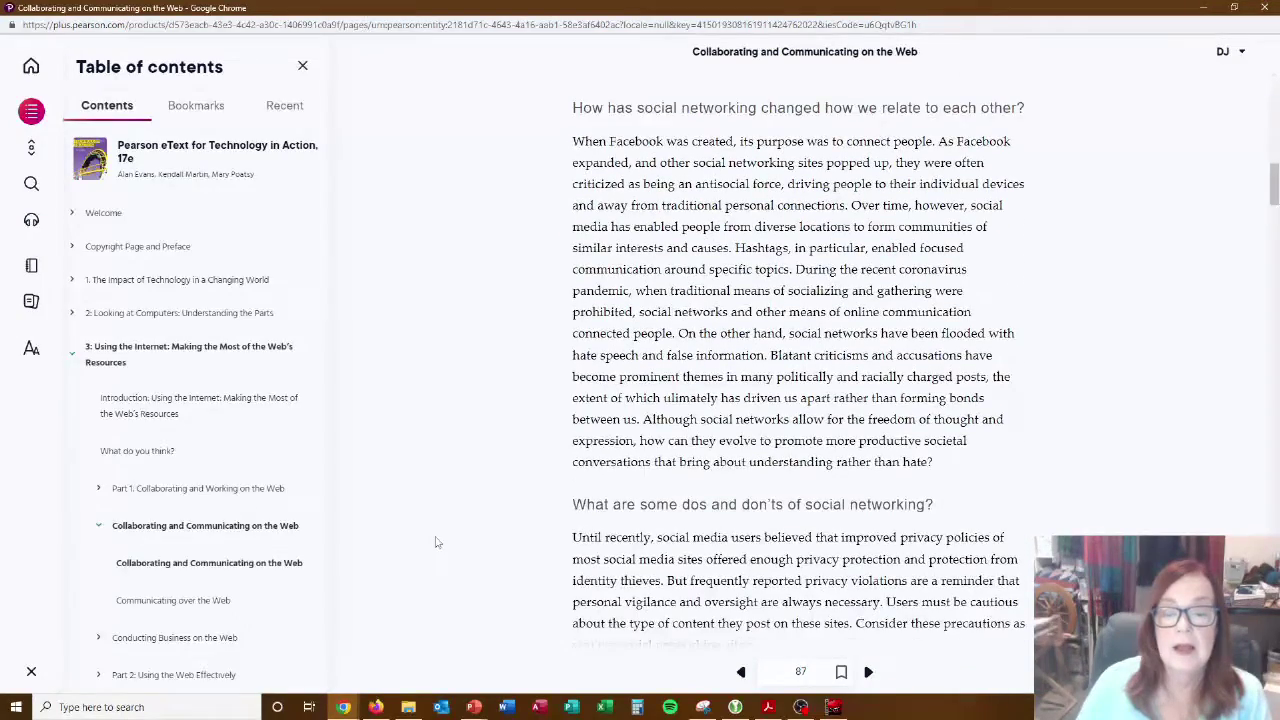
# Page forward twice to Conducting Business on the Web on page 94 and read through it.
pyautogui.click(866, 672)
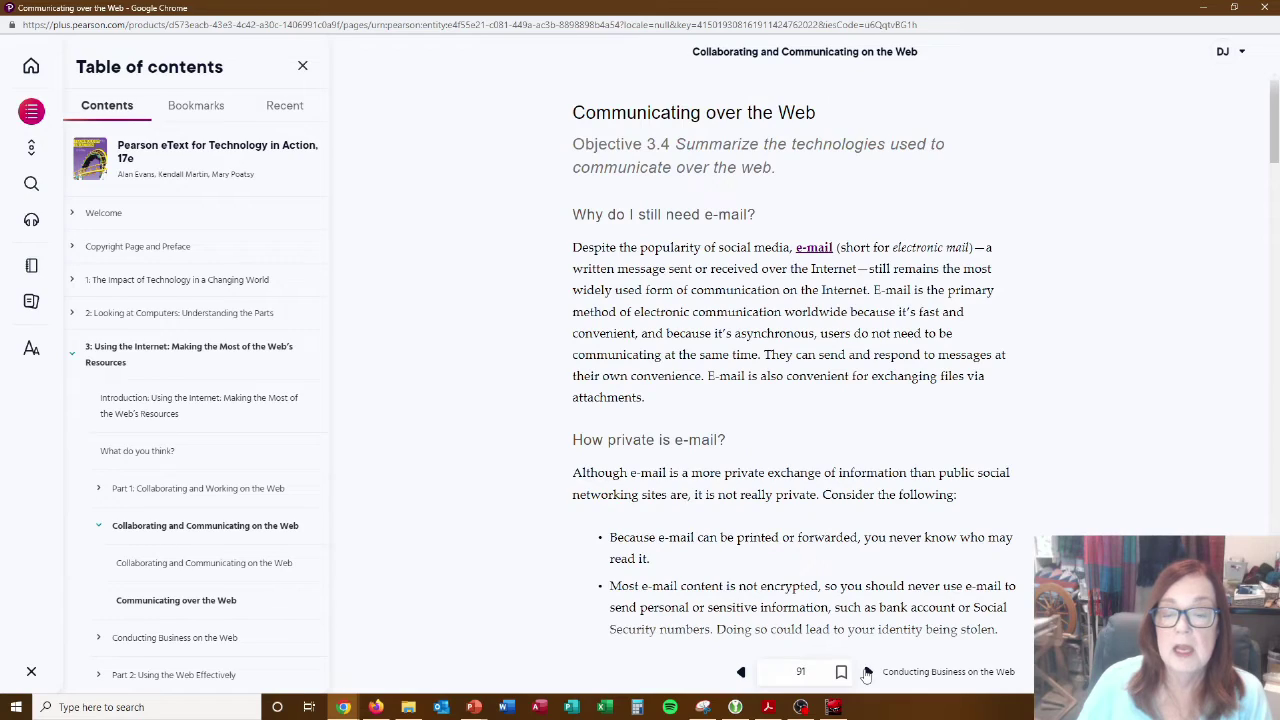
pyautogui.click(866, 672)
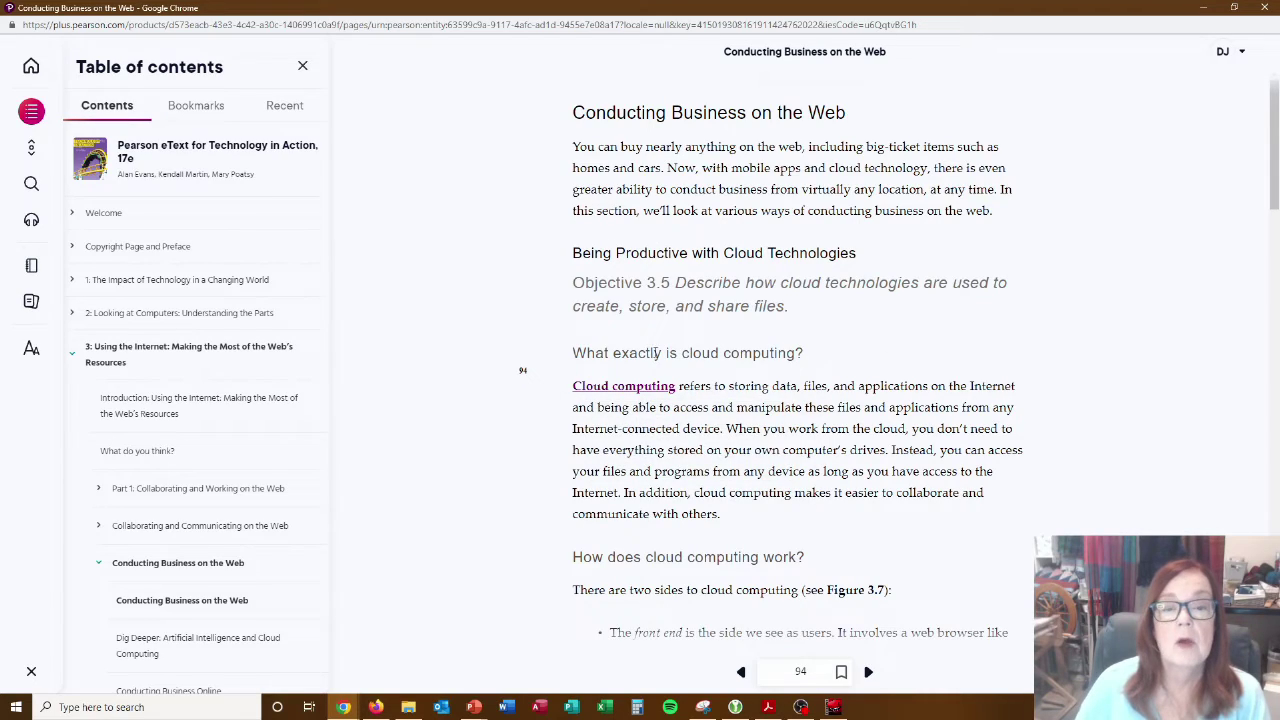
pyautogui.moveTo(629, 388)
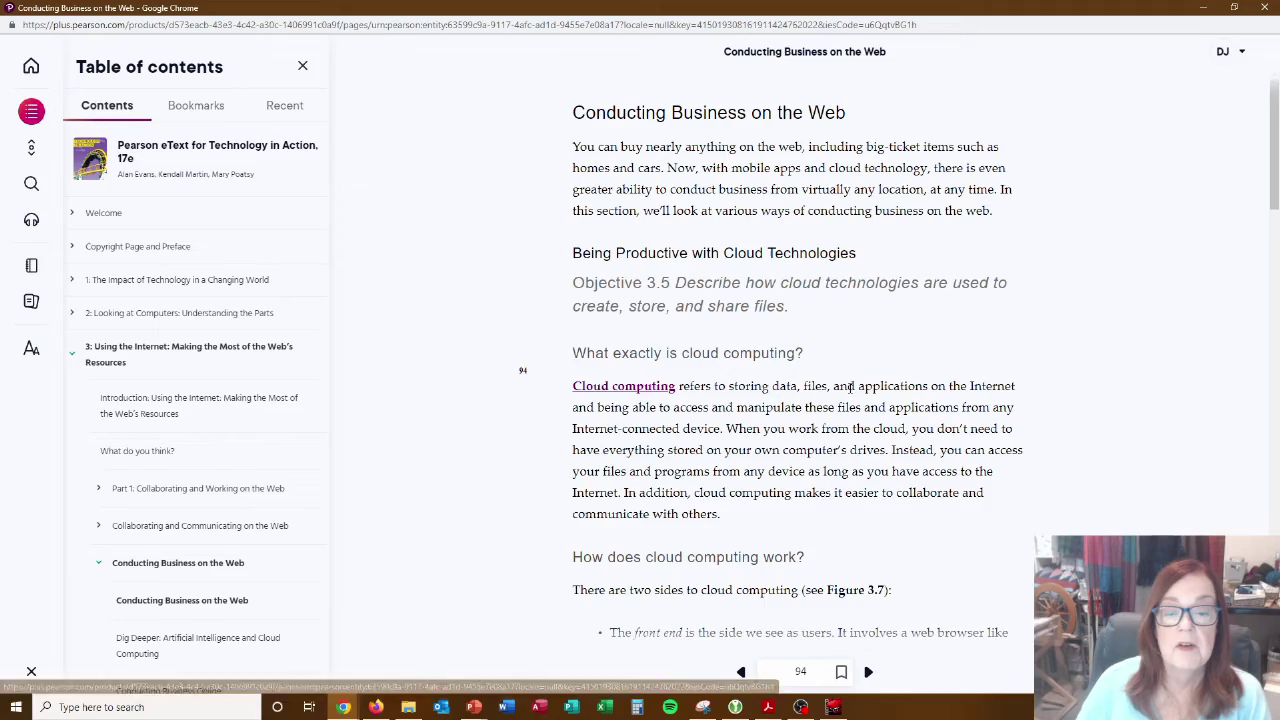
pyautogui.scroll(-3, 522, 362)
pyautogui.scroll(-5, 847, 432)
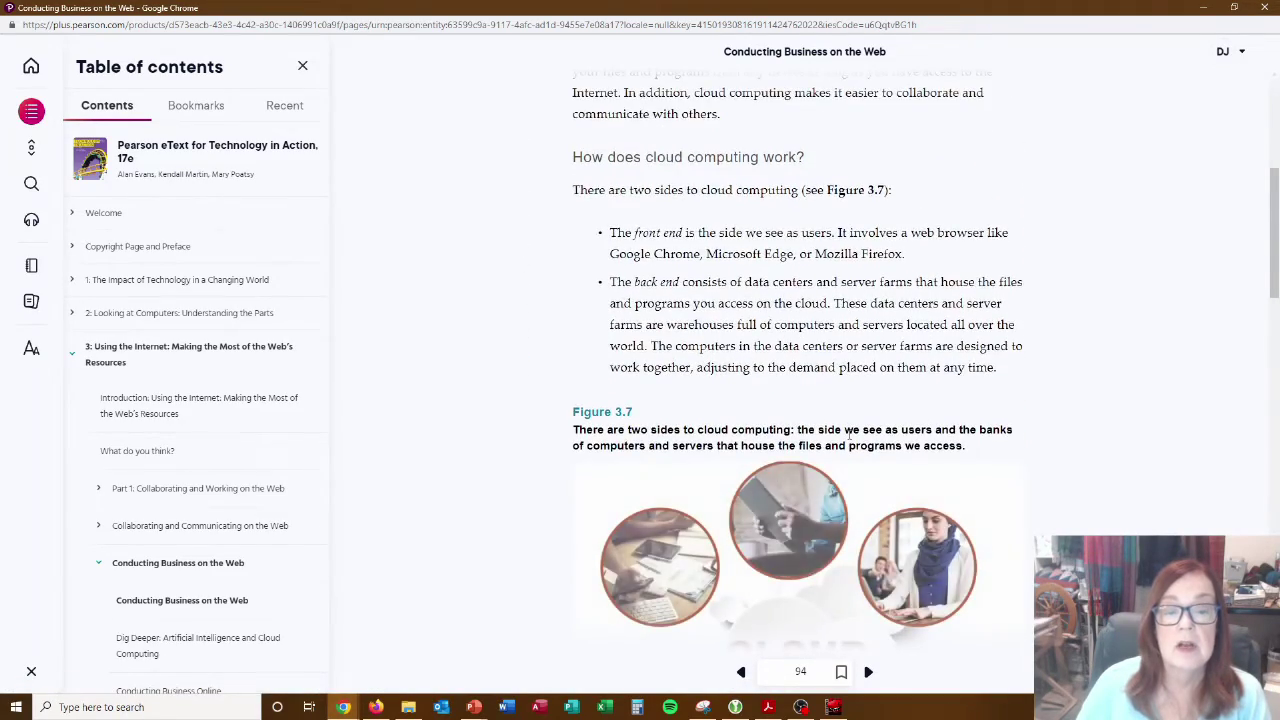
pyautogui.scroll(-6, 849, 434)
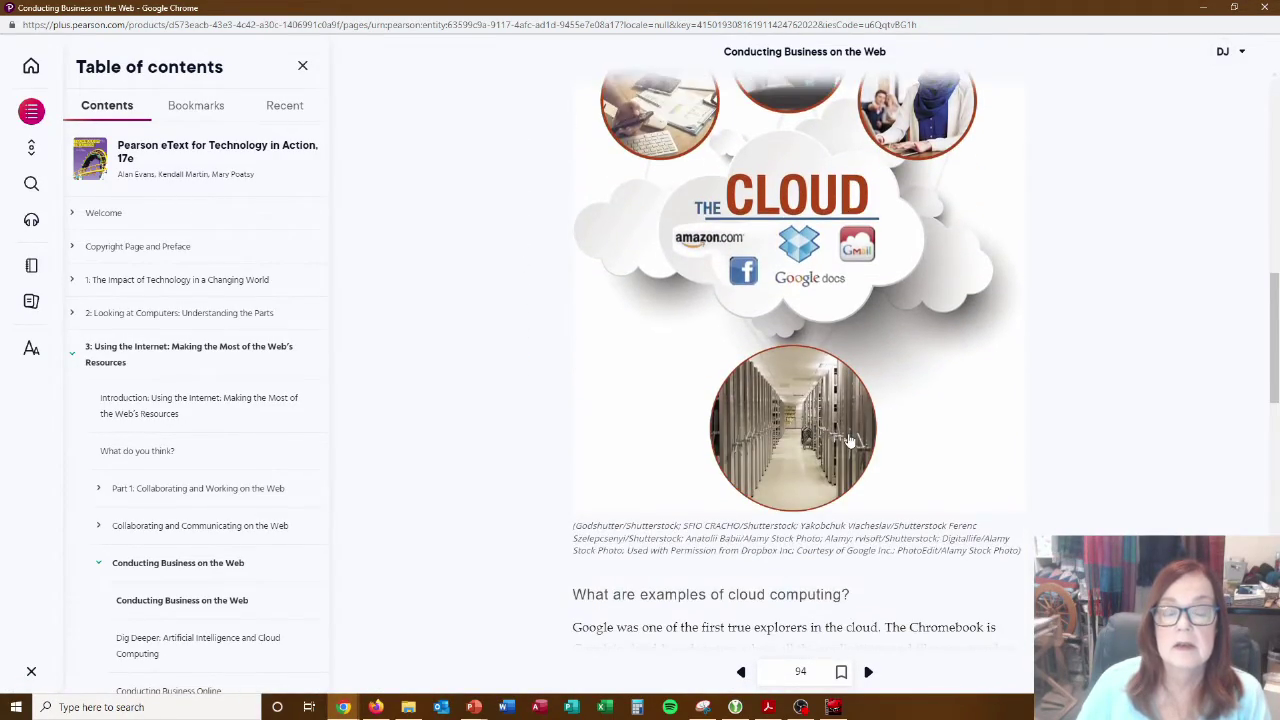
pyautogui.scroll(-2, 849, 440)
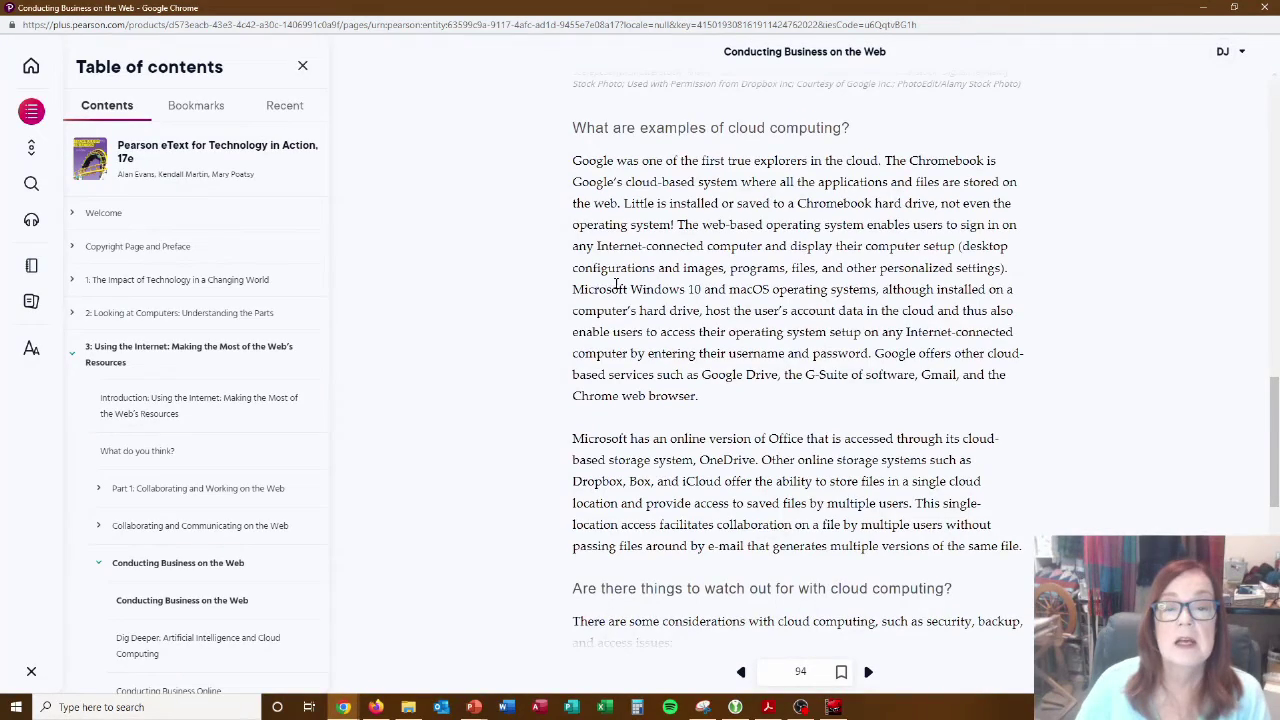
# Select a passage to show the Highlight/Note options, then close the eTextbook window.
pyautogui.moveTo(573, 247); pyautogui.dragTo(866, 314)
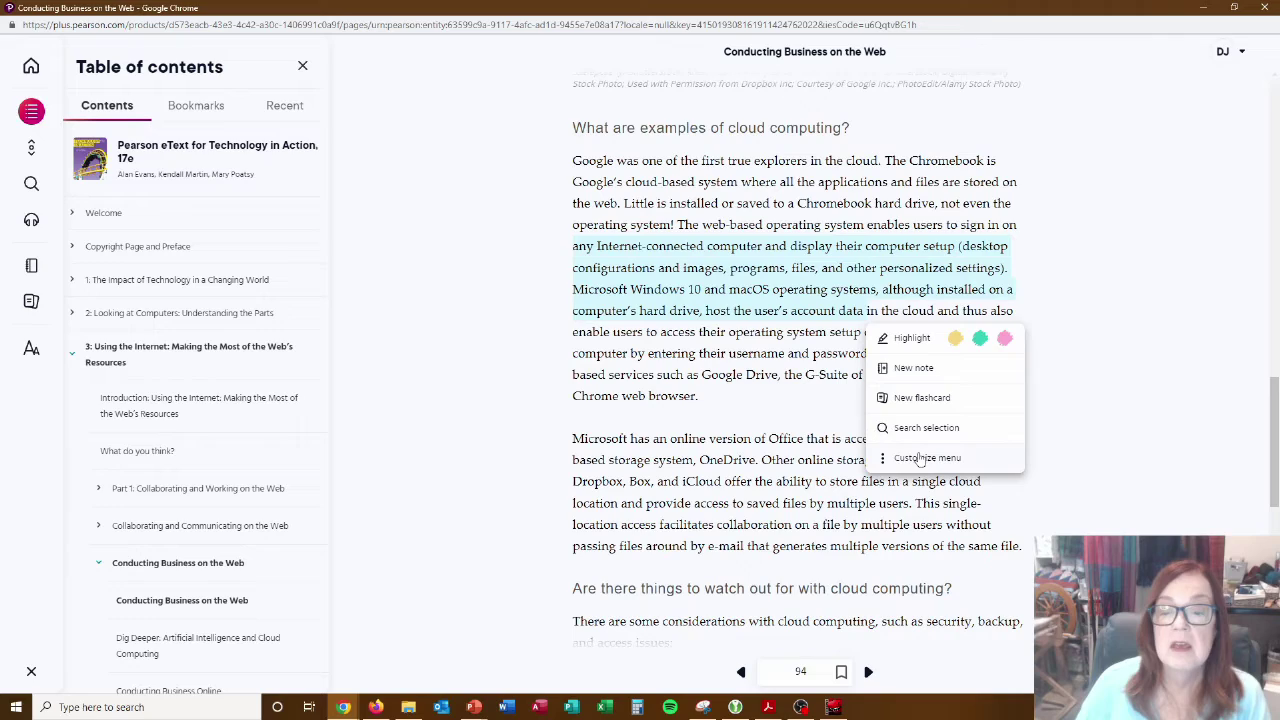
pyautogui.rightClick(485, 305)
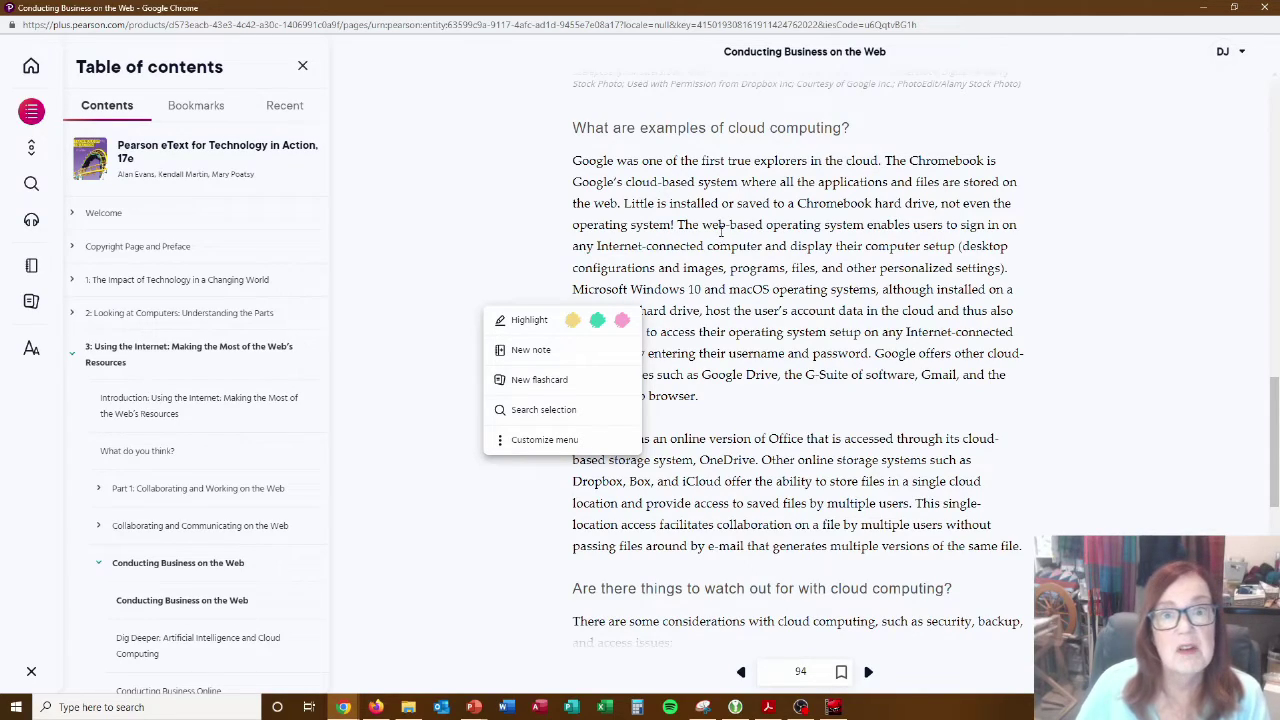
pyautogui.click(1238, 51)
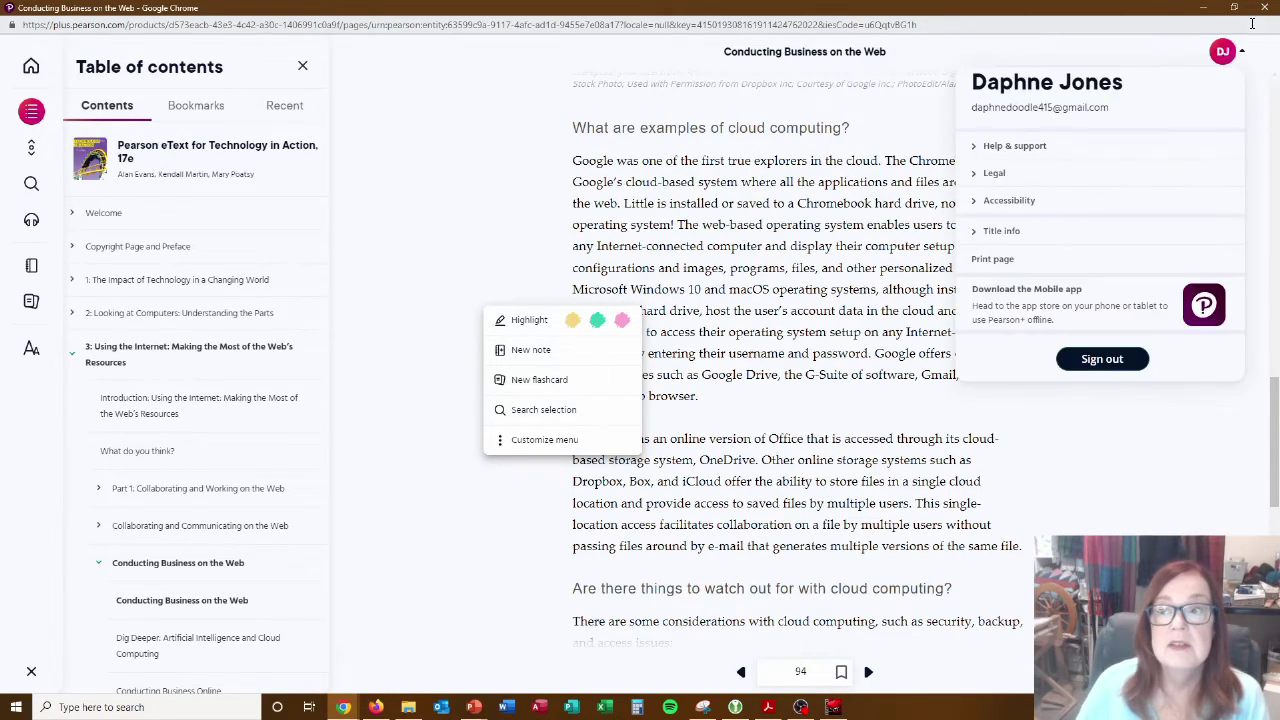
pyautogui.click(1264, 8)
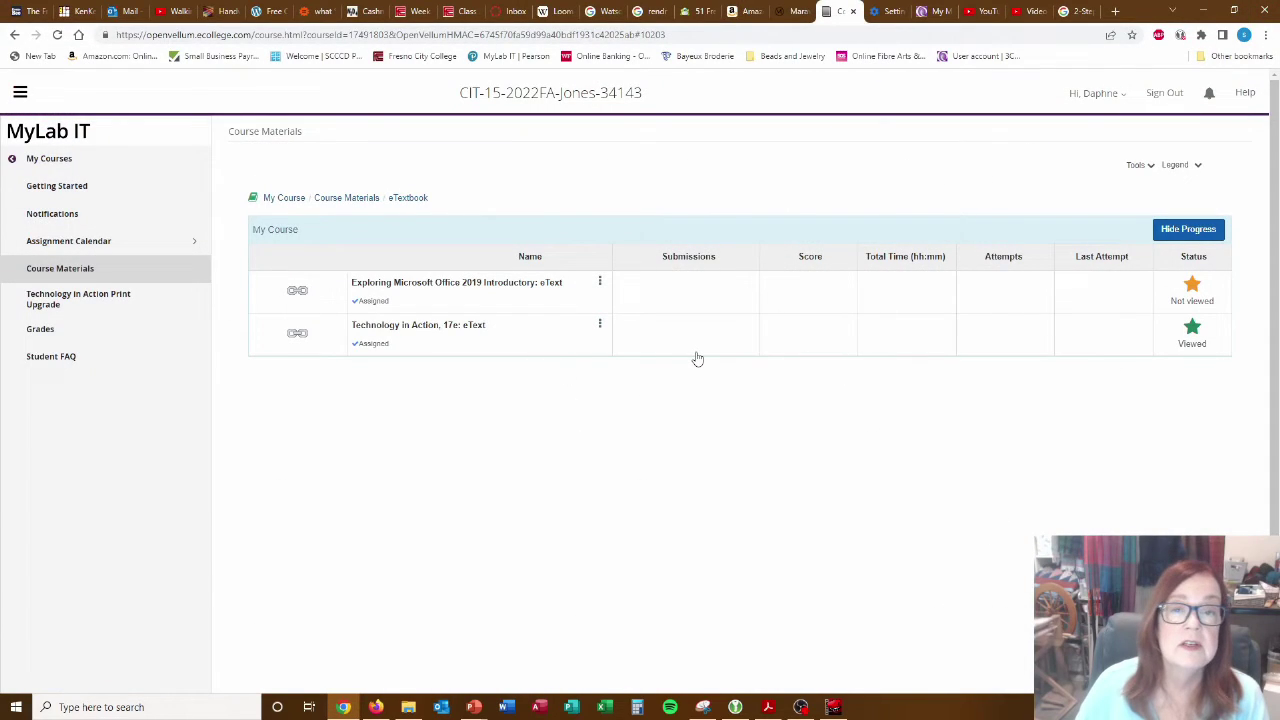